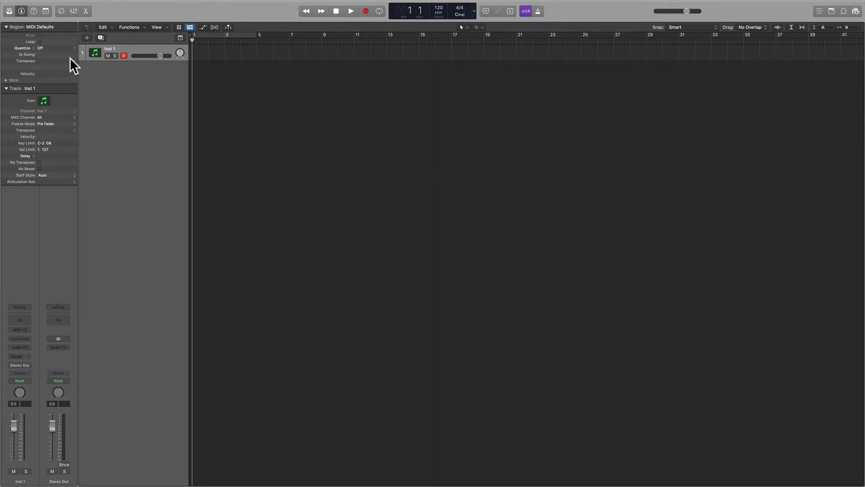
- Open the movie Car commercial.mov from Downloads, extracting its audio track and using its 23.976 frame rate for the project
{"action": "left_click", "coordinate": [48, 3]}
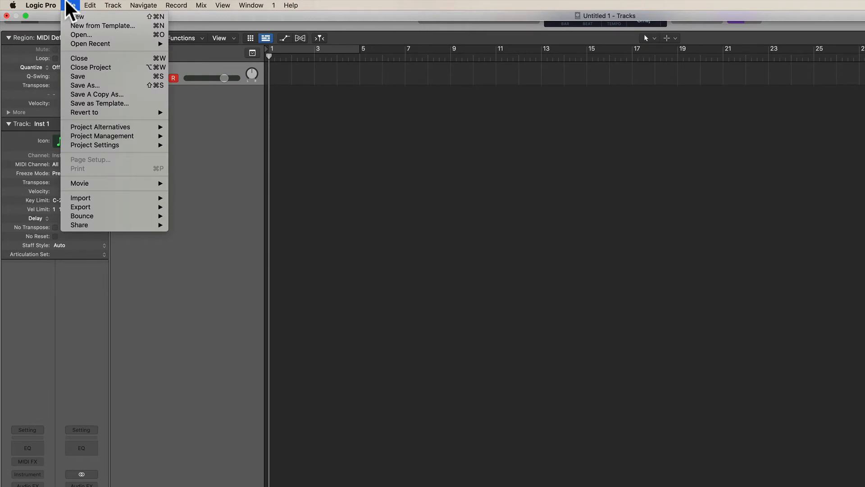
{"action": "mouse_move", "coordinate": [79, 183]}
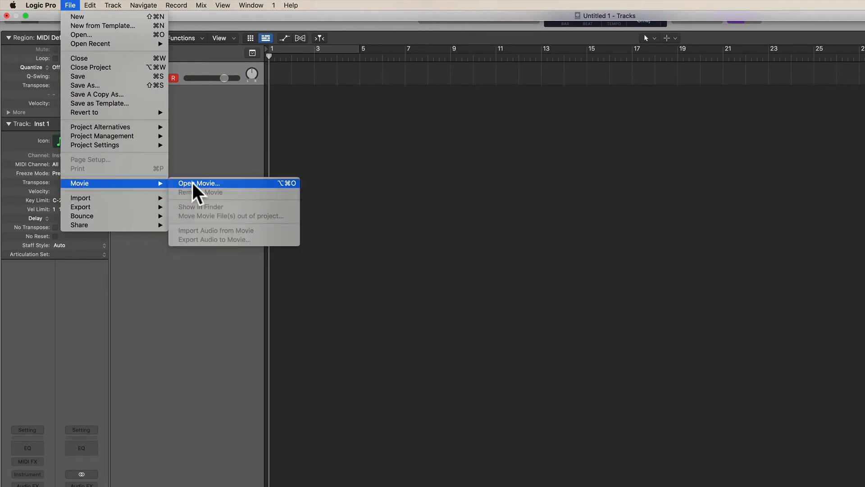
{"action": "left_click", "coordinate": [239, 182]}
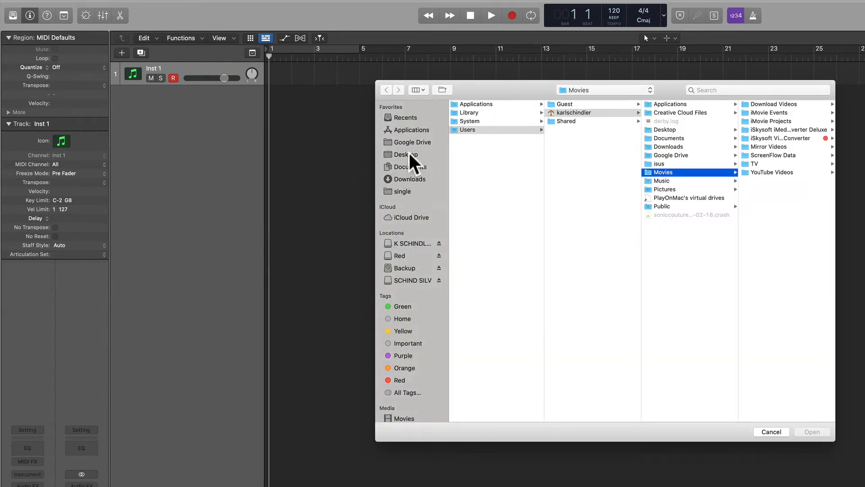
{"action": "left_click", "coordinate": [398, 177]}
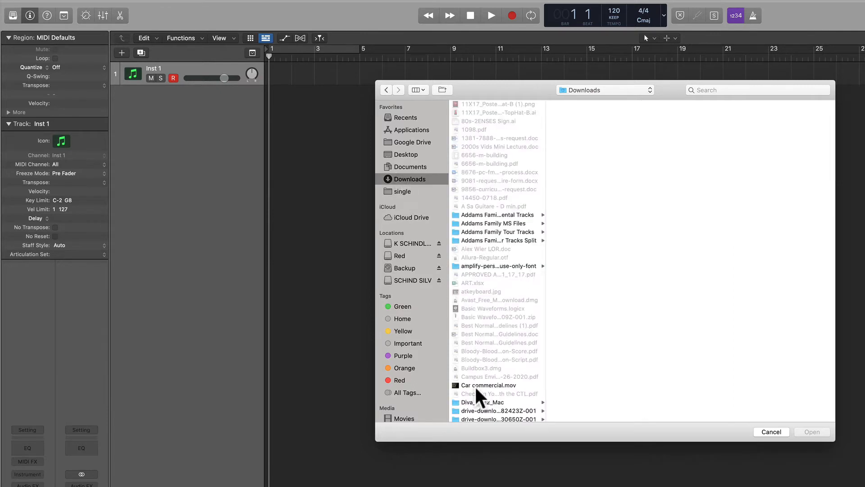
{"action": "left_click", "coordinate": [477, 384]}
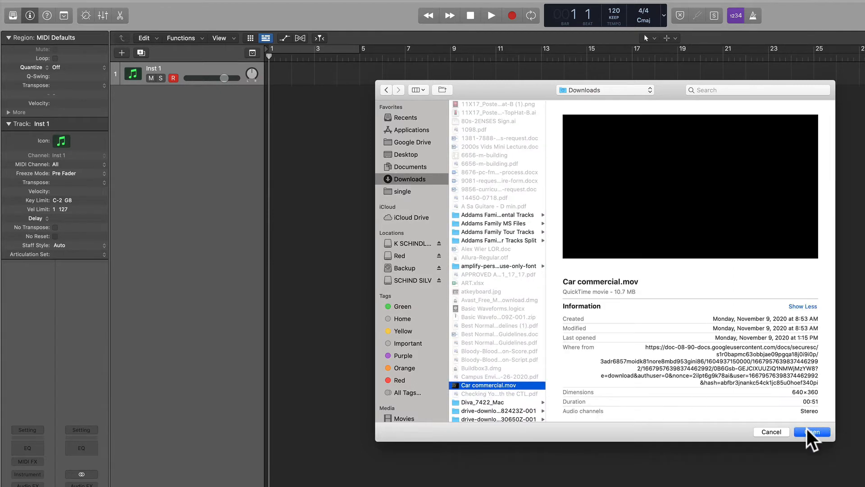
{"action": "left_click", "coordinate": [814, 484]}
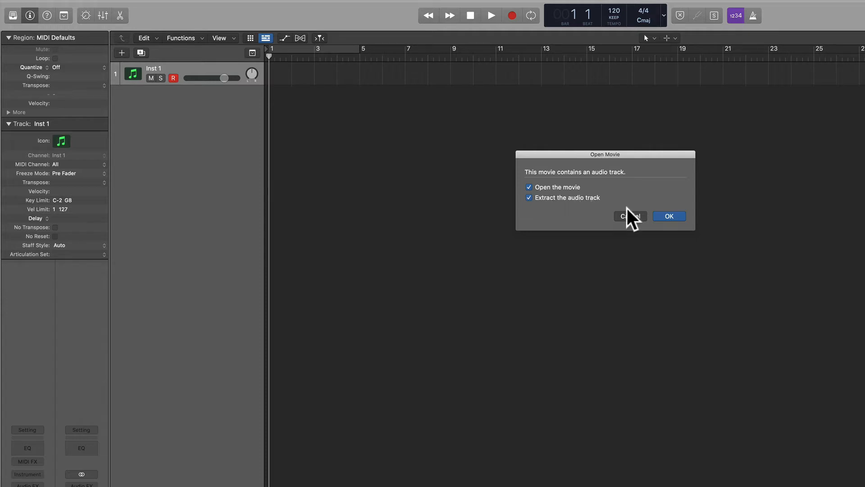
{"action": "left_click", "coordinate": [677, 215]}
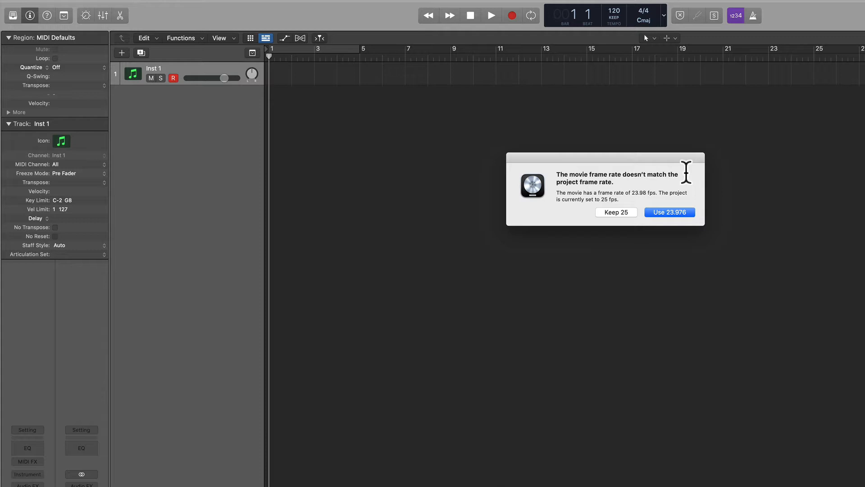
{"action": "left_click", "coordinate": [663, 211]}
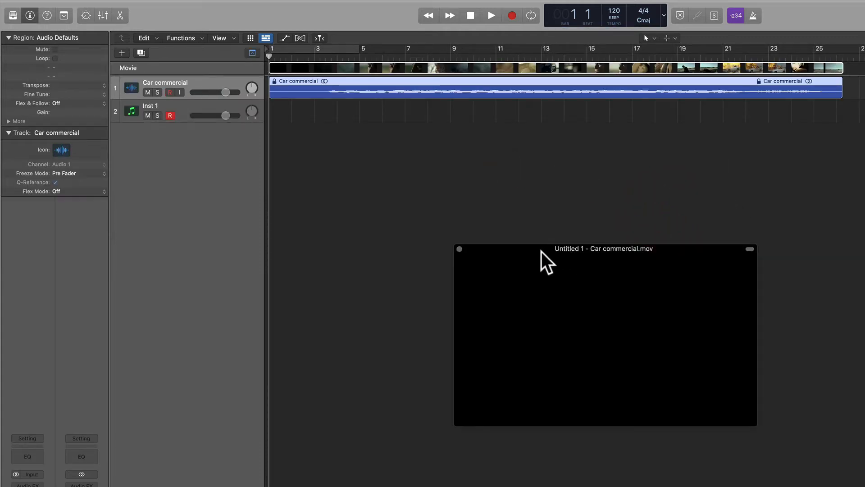
- Move the floating movie window up closer to the tracks and enlarge it, checking its available size options
{"action": "left_click_drag", "start_coordinate": [538, 250], "coordinate": [413, 145]}
{"action": "left_click_drag", "start_coordinate": [630, 320], "coordinate": [810, 353]}
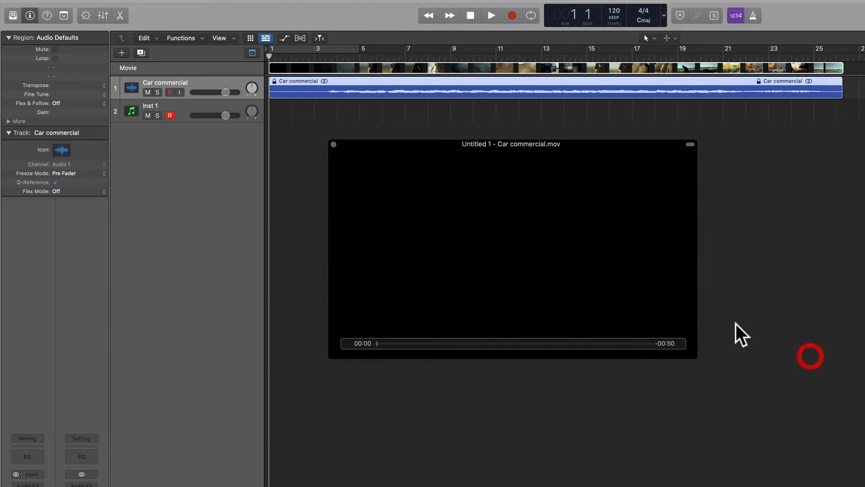
{"action": "right_click", "coordinate": [588, 227]}
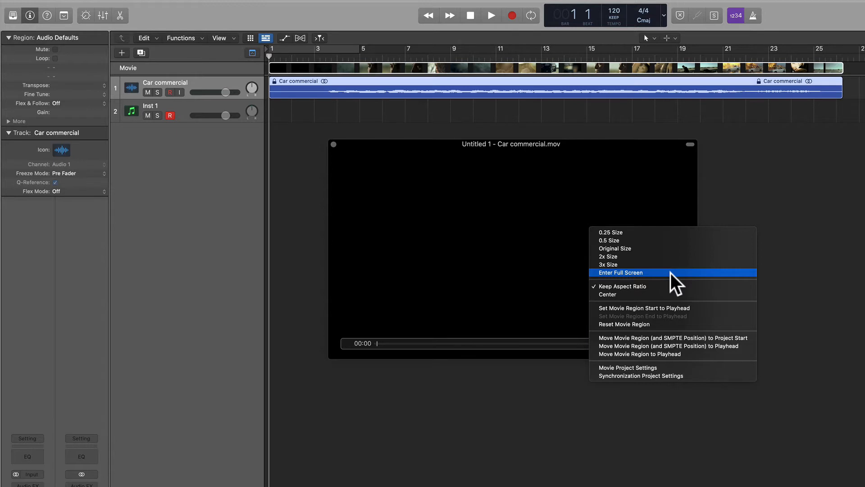
{"action": "left_click", "coordinate": [525, 253]}
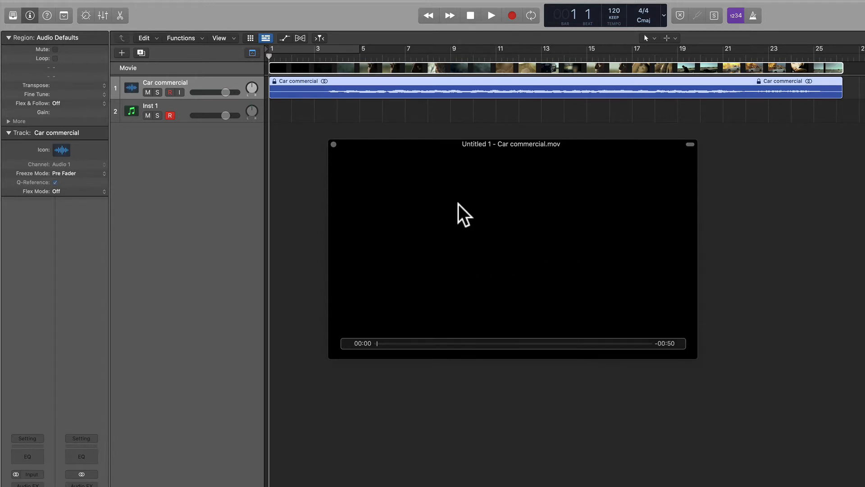
- Close the floating movie window and preview the movie in the inspector with the playhead at bar 7
{"action": "left_click", "coordinate": [334, 145]}
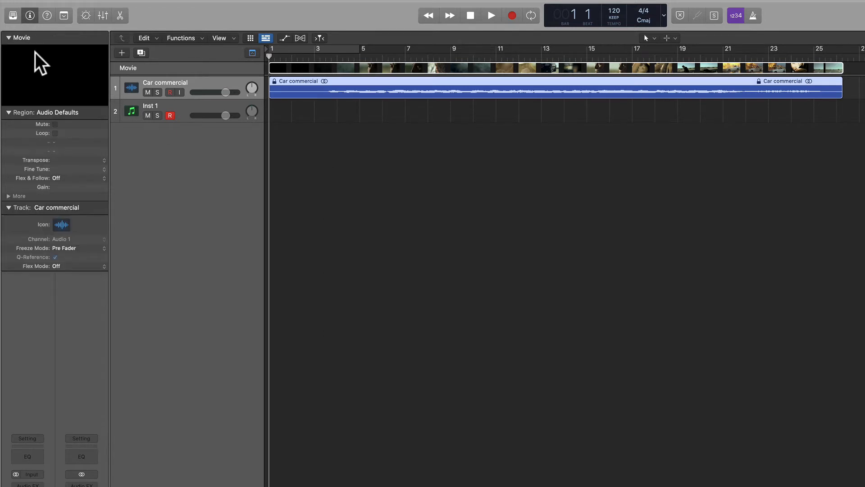
{"action": "left_click", "coordinate": [30, 15]}
{"action": "left_click", "coordinate": [35, 14]}
{"action": "left_click", "coordinate": [444, 56]}
{"action": "mouse_move", "coordinate": [418, 53]}
{"action": "left_mouse_down"}
{"action": "mouse_move", "coordinate": [363, 55]}
{"action": "mouse_move", "coordinate": [633, 56]}
{"action": "mouse_move", "coordinate": [366, 56]}
{"action": "mouse_move", "coordinate": [405, 56]}
{"action": "left_mouse_up"}
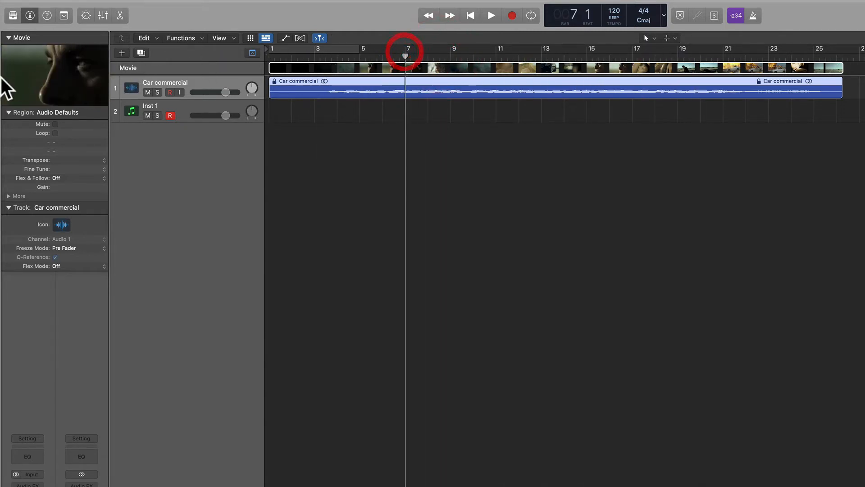
- Reopen the movie in its floating window and place it lower, clear of the tracks
{"action": "left_click", "coordinate": [66, 68]}
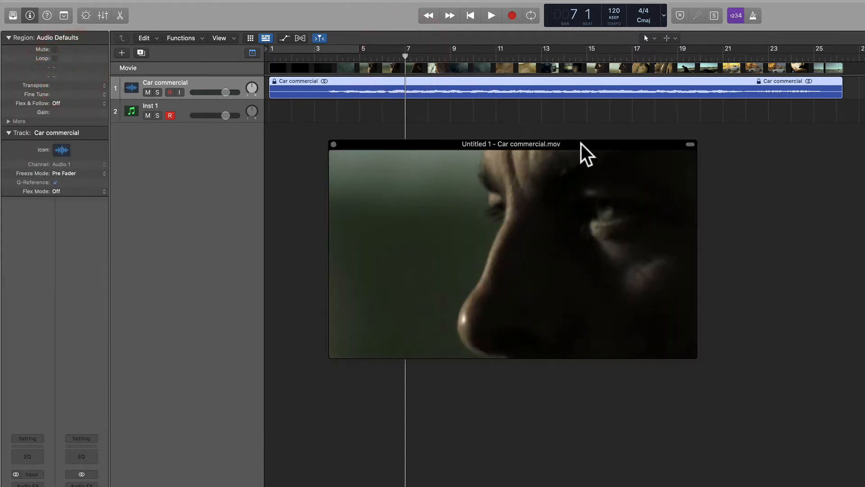
{"action": "left_click_drag", "start_coordinate": [580, 144], "coordinate": [659, 189]}
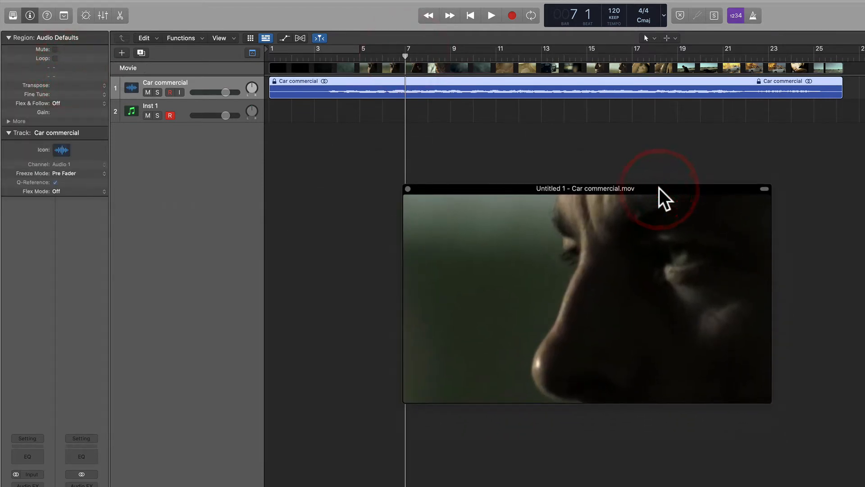
- Hide and show the global tracks, and check which global track types can be displayed
{"action": "left_click", "coordinate": [253, 53]}
{"action": "left_click", "coordinate": [253, 53]}
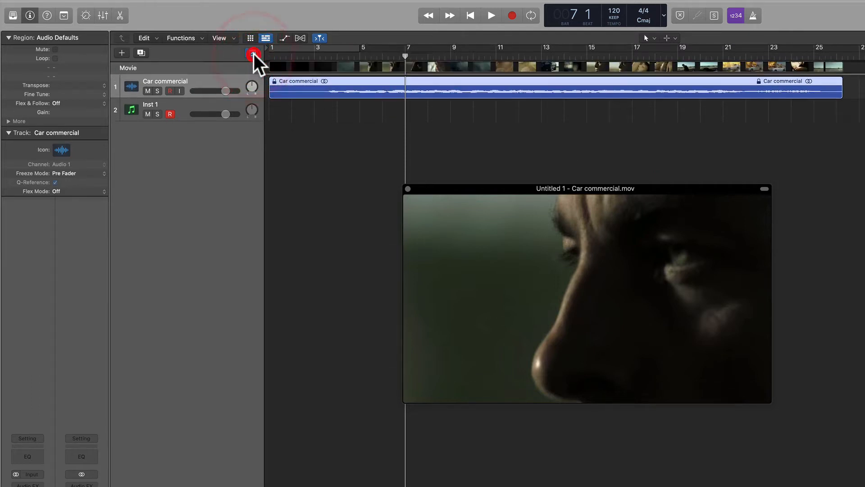
{"action": "right_click", "coordinate": [186, 67]}
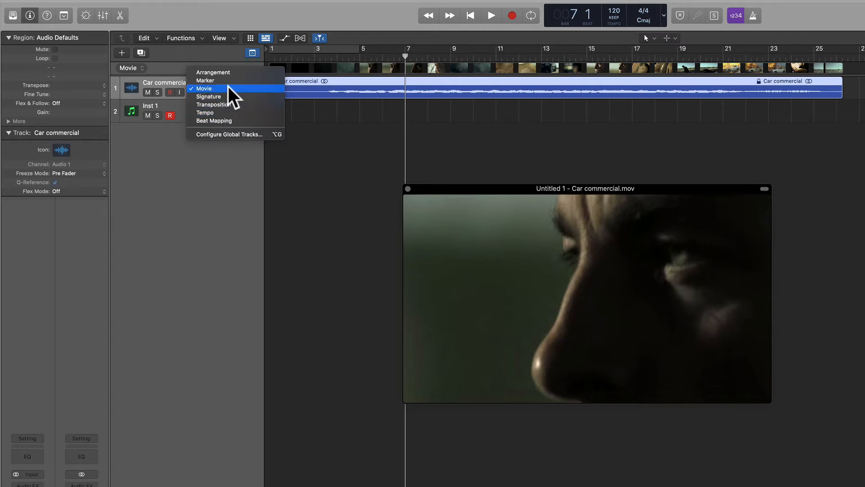
{"action": "left_click", "coordinate": [163, 66]}
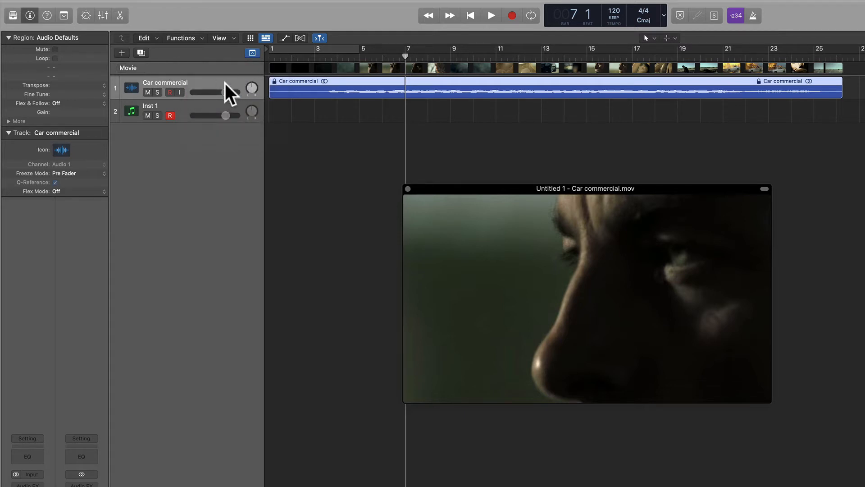
- Delete the empty Inst 1 software instrument track
{"action": "left_click", "coordinate": [210, 86]}
{"action": "left_click", "coordinate": [193, 107]}
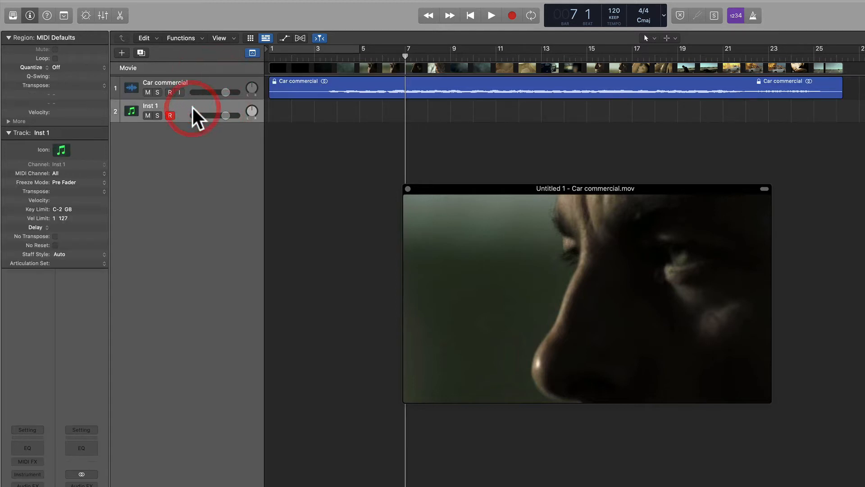
{"action": "key", "text": "super+BackSpace"}
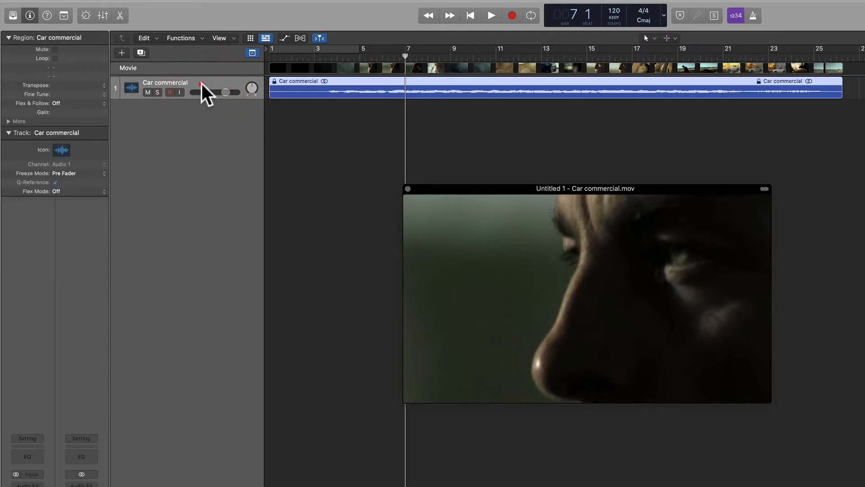
- Play the commercial's opening bars from the project start and return the playhead to the beginning
{"action": "left_click", "coordinate": [202, 83]}
{"action": "key", "text": "Return"}
{"action": "key", "text": "space"}
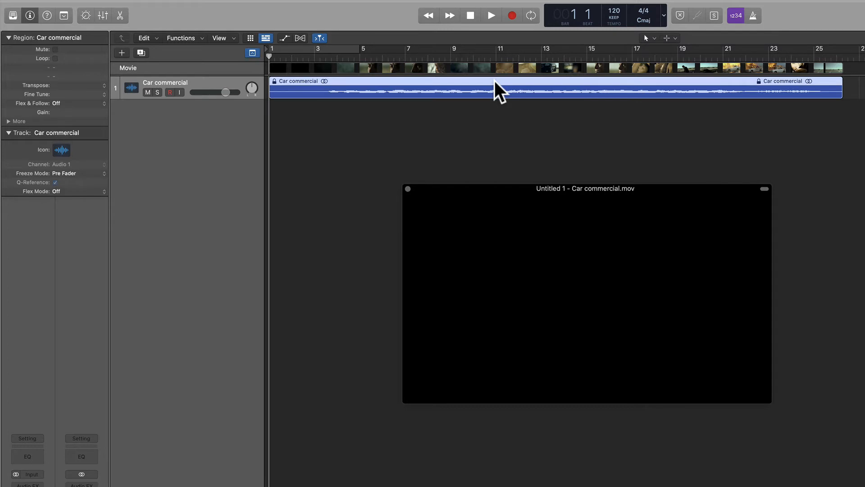
{"action": "key", "text": "space"}
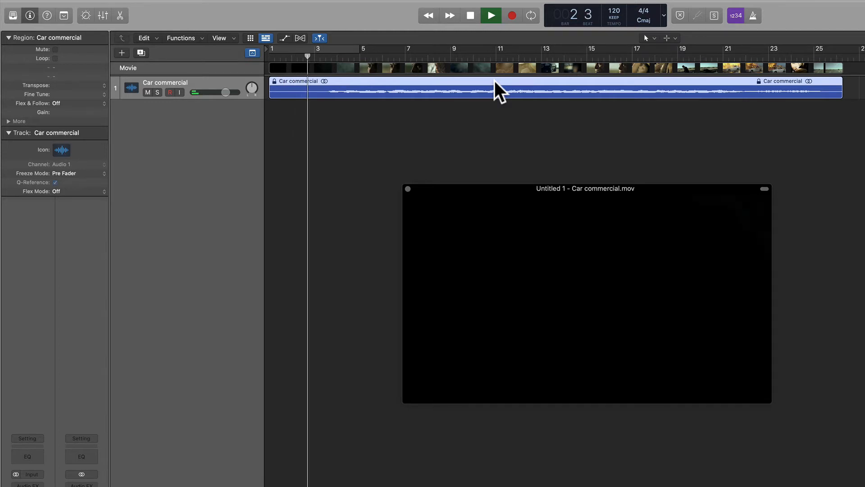
{"action": "key", "text": "space"}
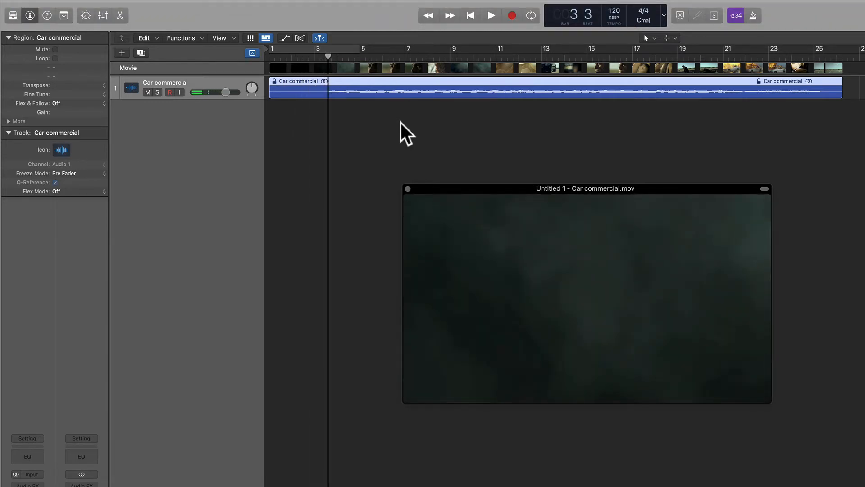
{"action": "key", "text": "Return"}
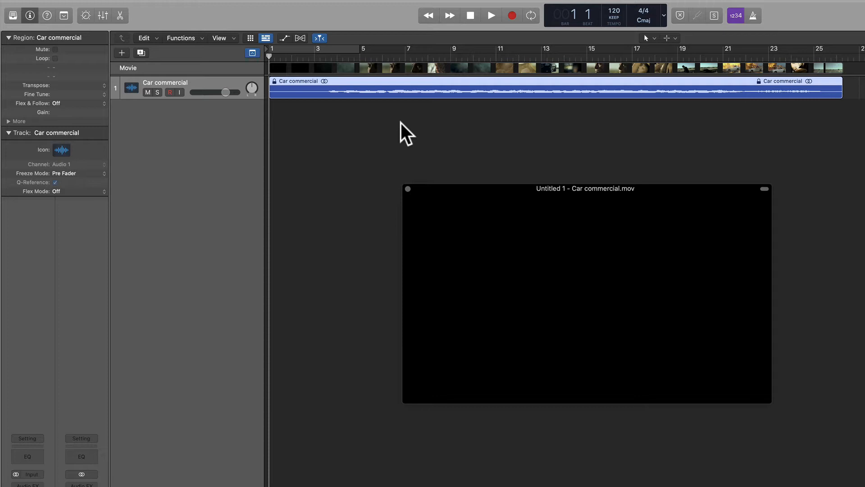
- Switch the control bar's LCD display to the Custom mode
{"action": "left_click", "coordinate": [664, 16]}
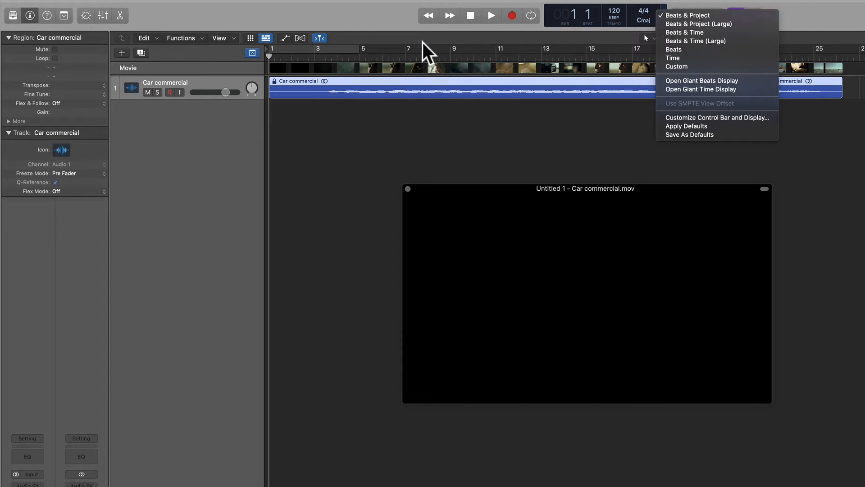
{"action": "left_click", "coordinate": [385, 31]}
{"action": "left_click", "coordinate": [664, 10]}
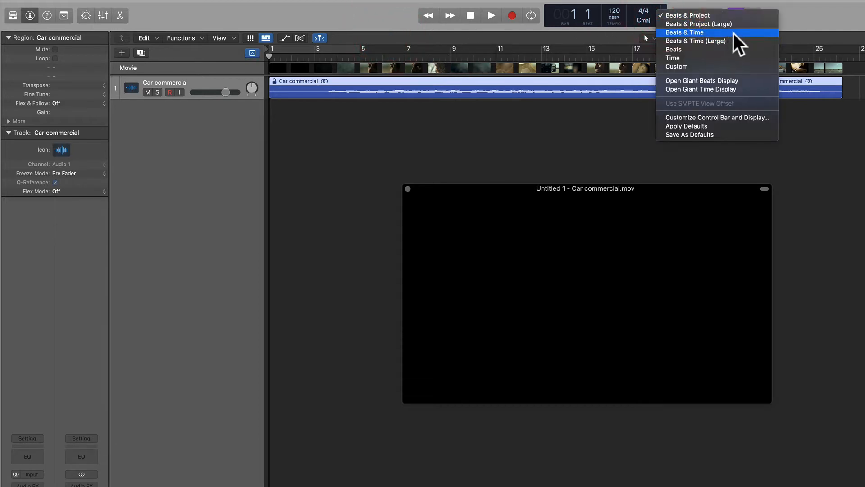
{"action": "left_click", "coordinate": [683, 65]}
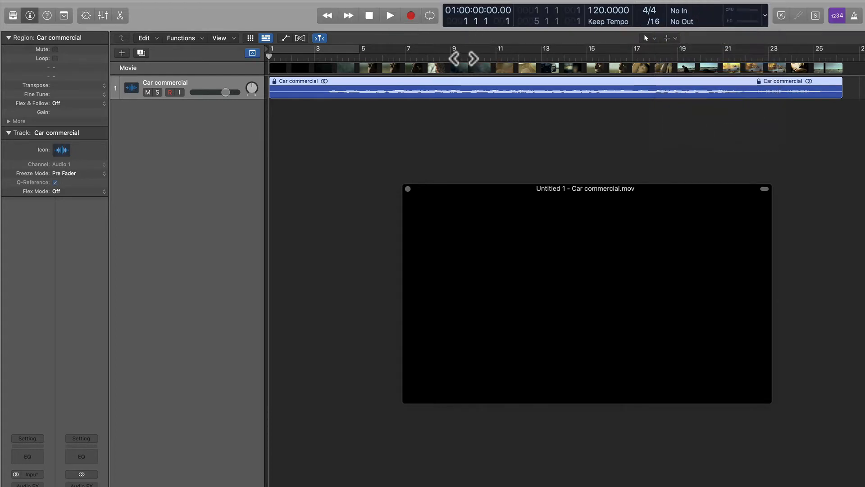
- Scrub the playhead to about bar 10 to examine the SMPTE time, and return it to the project start
{"action": "left_click_drag", "start_coordinate": [463, 58], "coordinate": [490, 58]}
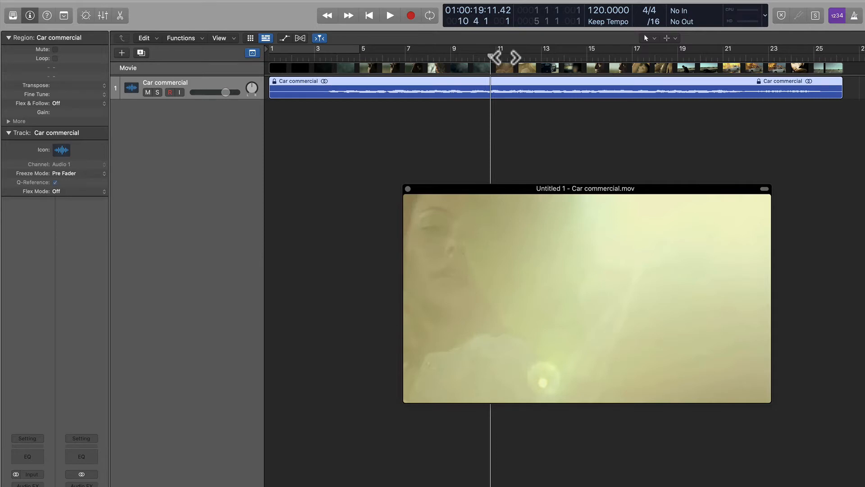
{"action": "left_click_drag", "start_coordinate": [508, 57], "coordinate": [240, 78]}
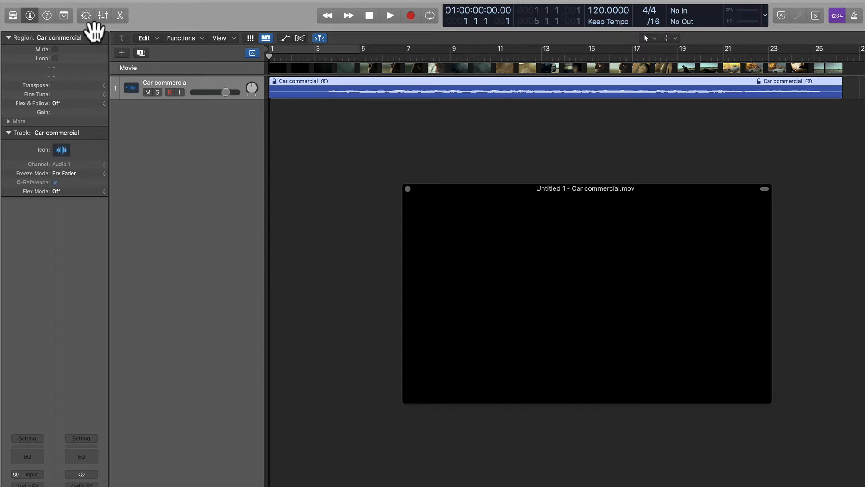
- Open the project's Synchronization settings and move the settings window aside from the movie
{"action": "left_click", "coordinate": [70, 6]}
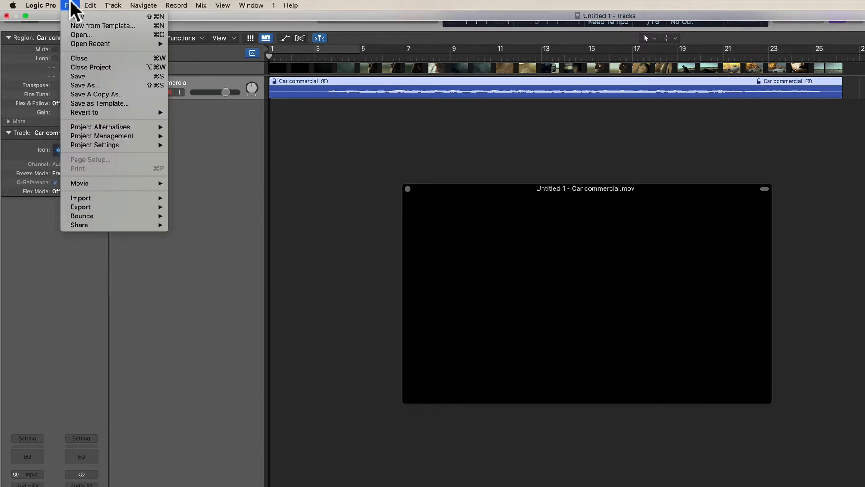
{"action": "mouse_move", "coordinate": [47, 6]}
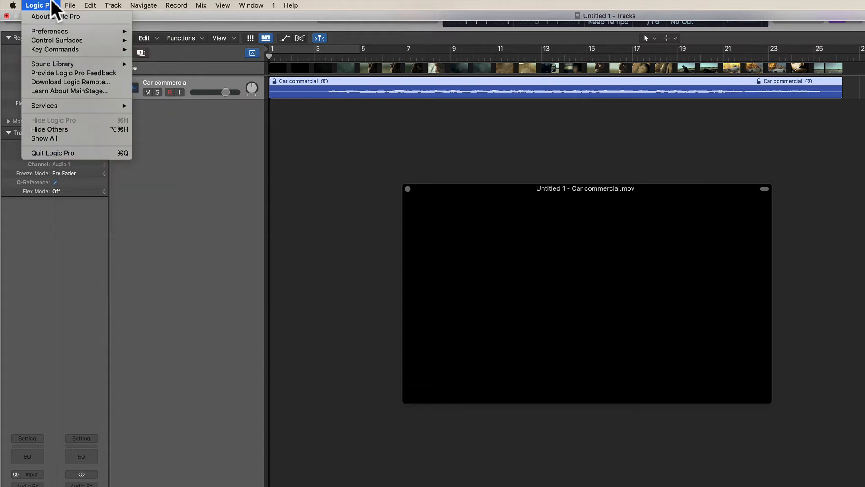
{"action": "mouse_move", "coordinate": [46, 32]}
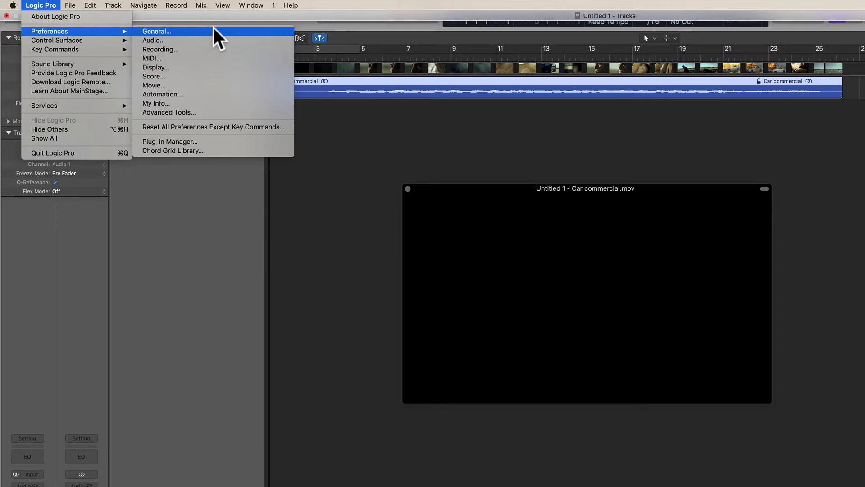
{"action": "mouse_move", "coordinate": [113, 6]}
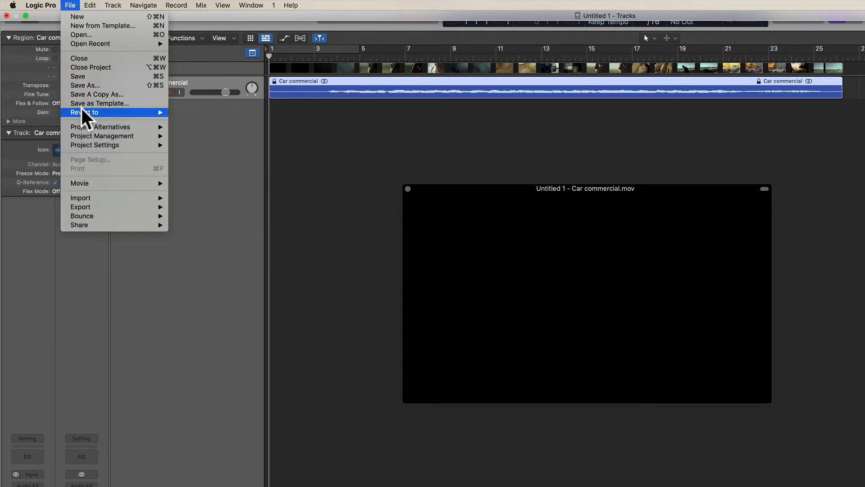
{"action": "mouse_move", "coordinate": [106, 144]}
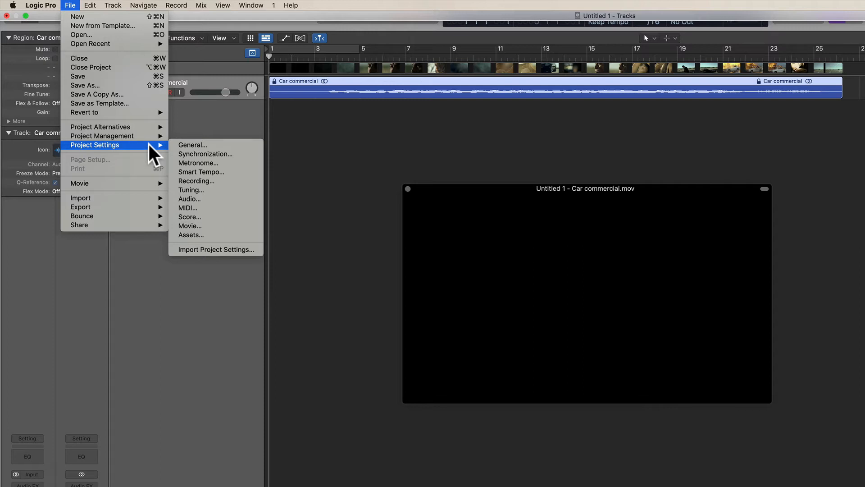
{"action": "left_click", "coordinate": [209, 155]}
{"action": "left_click_drag", "start_coordinate": [499, 163], "coordinate": [605, 159]}
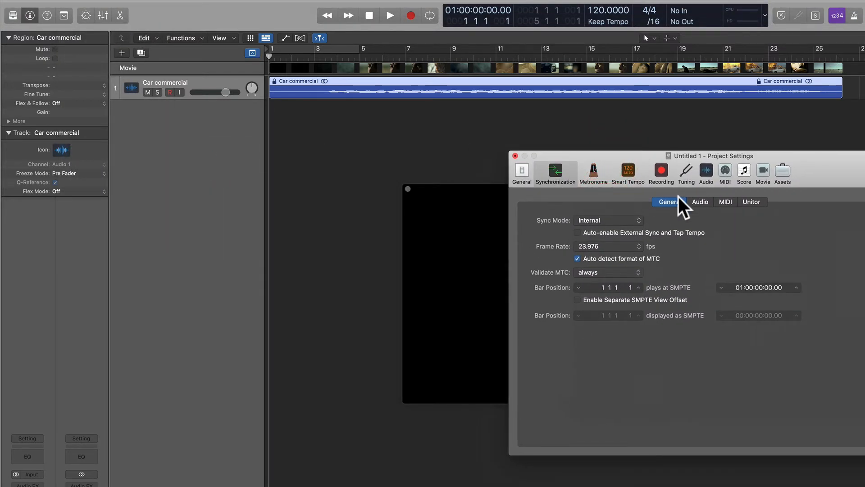
- Set bar position 1 1 1 1 to play at SMPTE 01:00:04:00.00 in the general Synchronization settings
{"action": "left_click", "coordinate": [667, 201]}
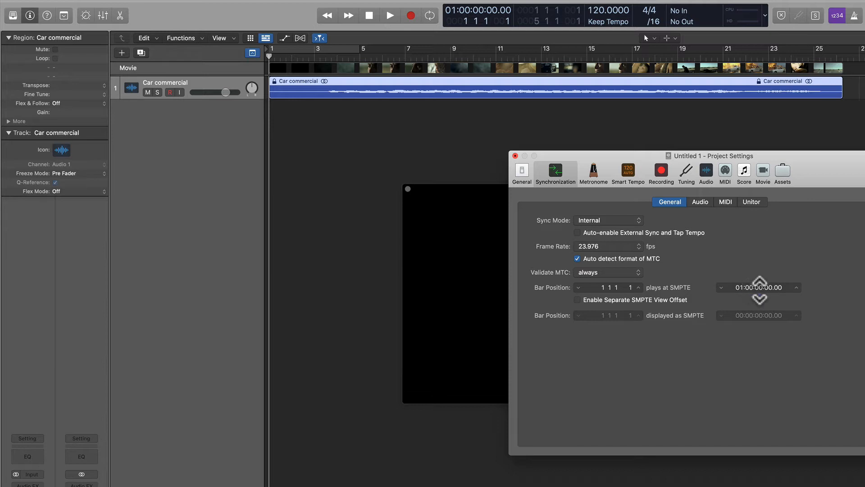
{"action": "left_click_drag", "start_coordinate": [760, 287], "coordinate": [760, 276]}
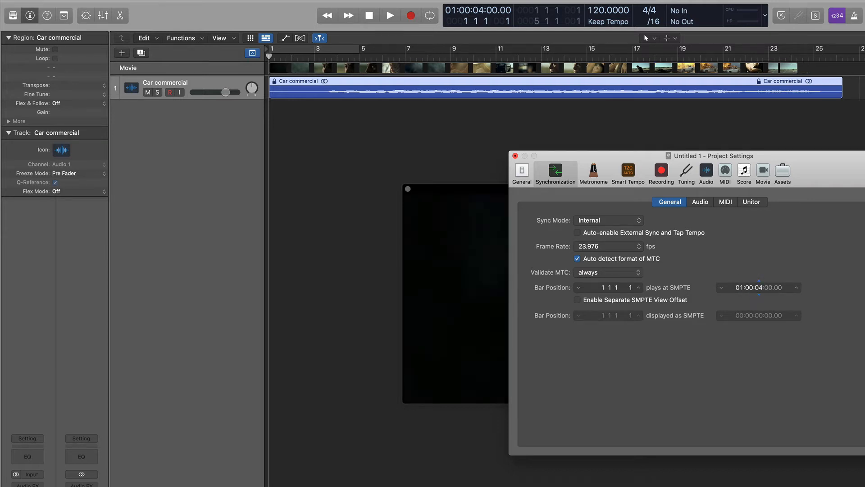
{"action": "double_click", "coordinate": [759, 287]}
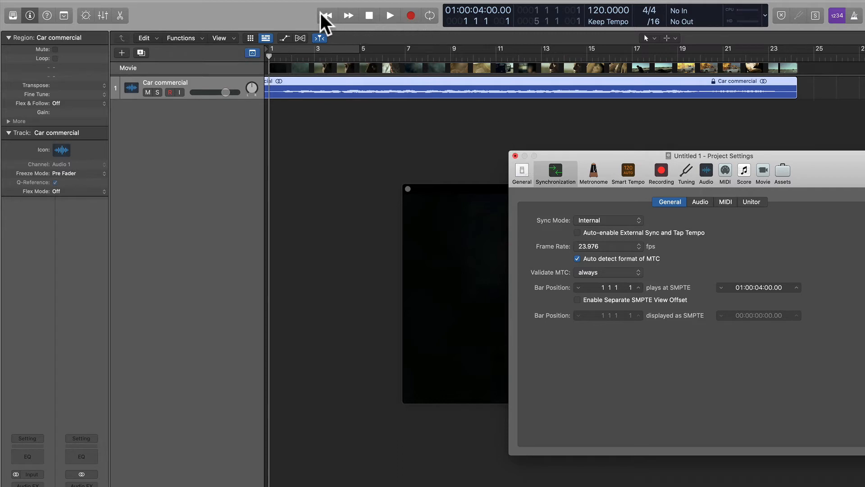
- Play the project's first bar to check how the movie starts with the SMPTE offset, and stop
{"action": "left_click", "coordinate": [355, 125]}
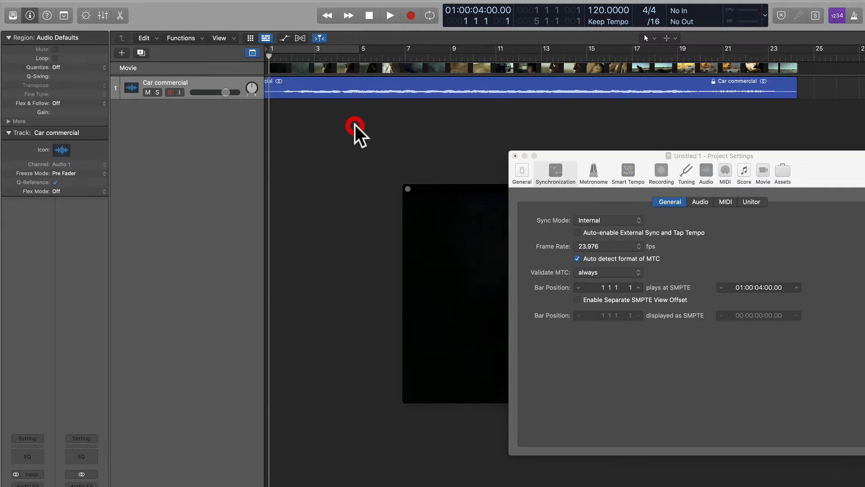
{"action": "key", "text": "space"}
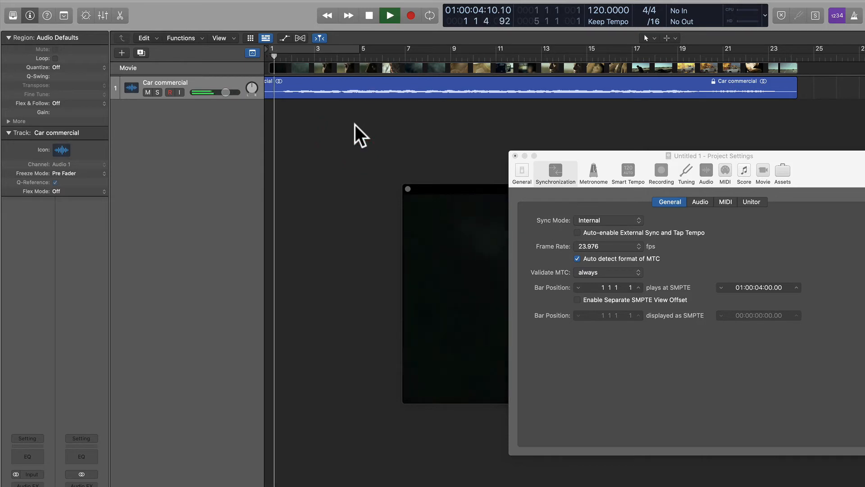
{"action": "key", "text": "space"}
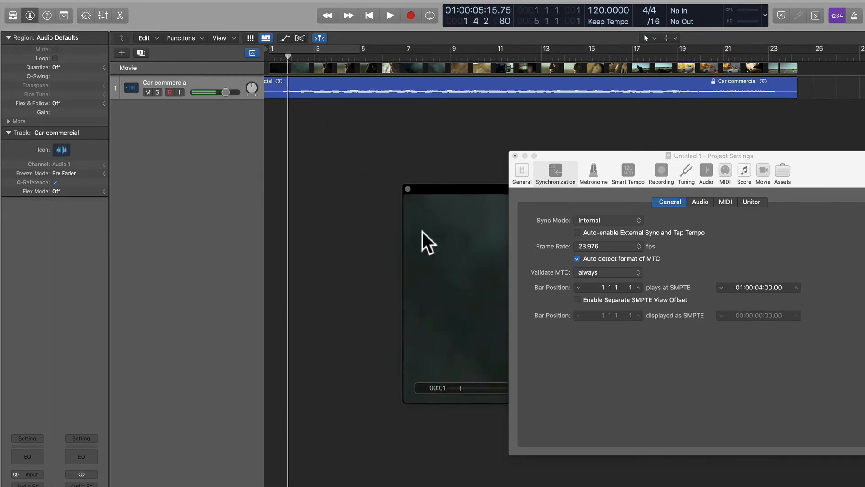
- Examine the sample rate options in the project's Audio settings without choosing a different rate
{"action": "left_click", "coordinate": [842, 228]}
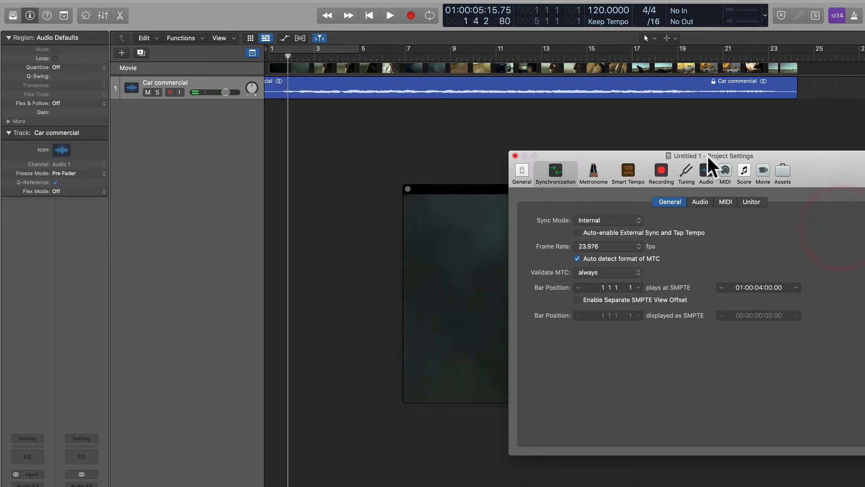
{"action": "left_click", "coordinate": [709, 166]}
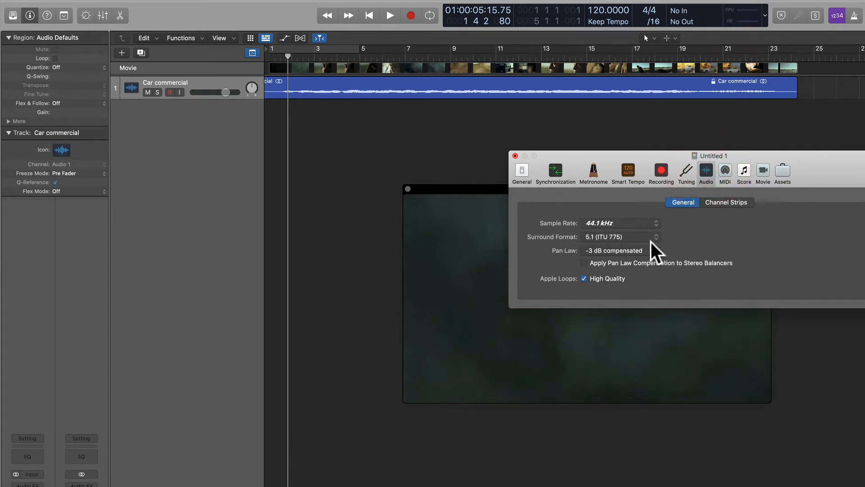
{"action": "left_click", "coordinate": [613, 222]}
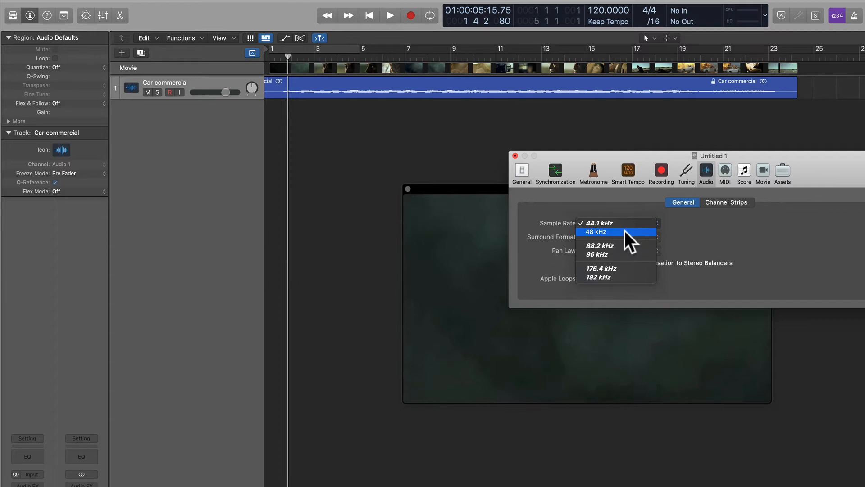
{"action": "left_click", "coordinate": [630, 207]}
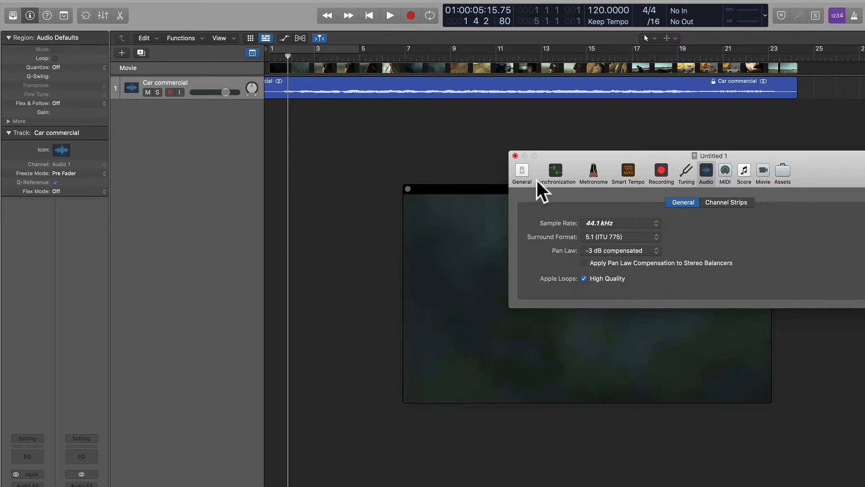
- Review the general and audio pages of the Synchronization settings, and close the project settings window
{"action": "left_click", "coordinate": [556, 172]}
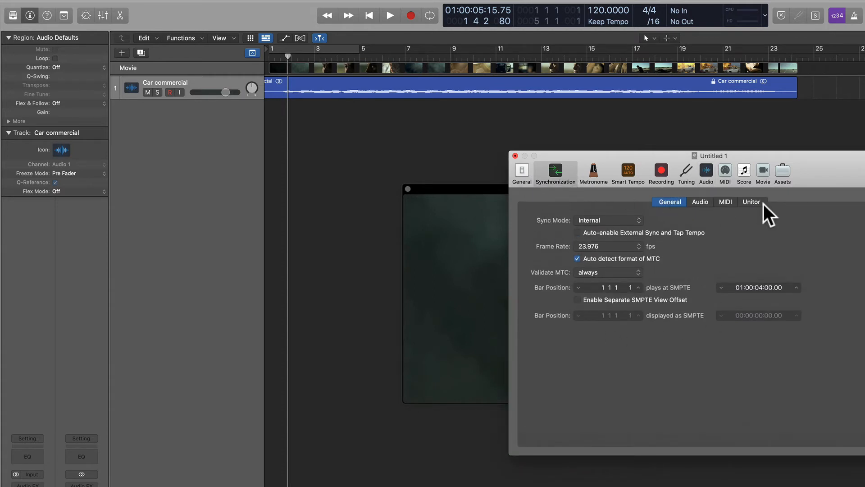
{"action": "left_click", "coordinate": [701, 202]}
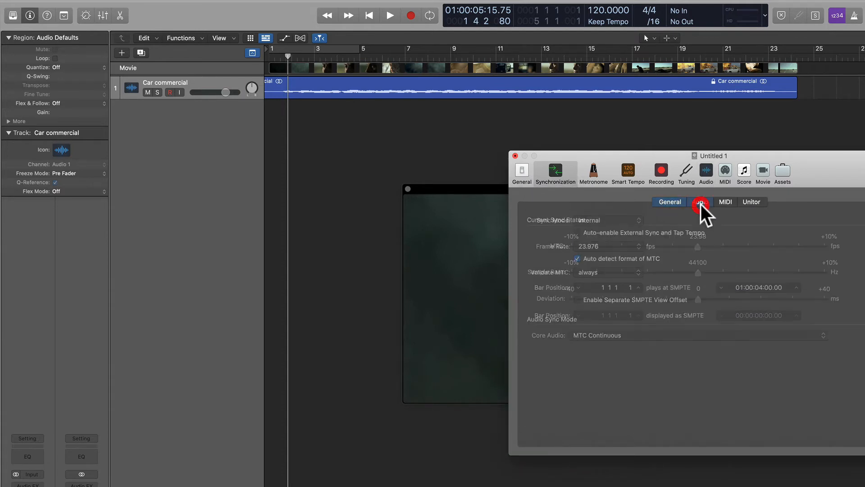
{"action": "left_click", "coordinate": [657, 203]}
{"action": "left_click", "coordinate": [518, 166]}
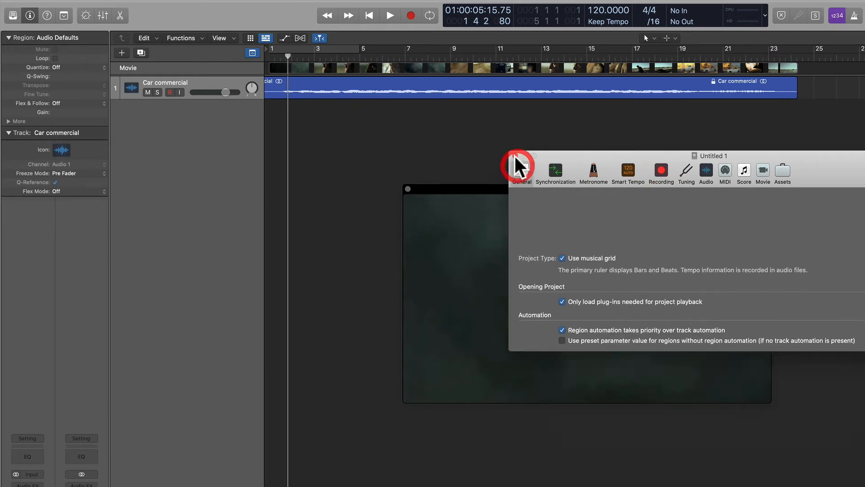
{"action": "left_click", "coordinate": [514, 156]}
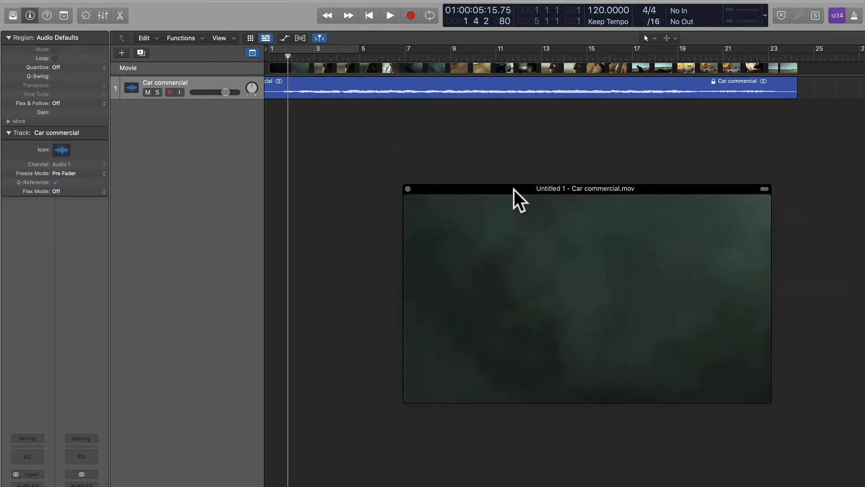
- Move the movie window slightly higher and play the movie's opening from the project start
{"action": "left_click_drag", "start_coordinate": [514, 189], "coordinate": [532, 159]}
{"action": "key", "text": "Return"}
{"action": "key", "text": "space"}
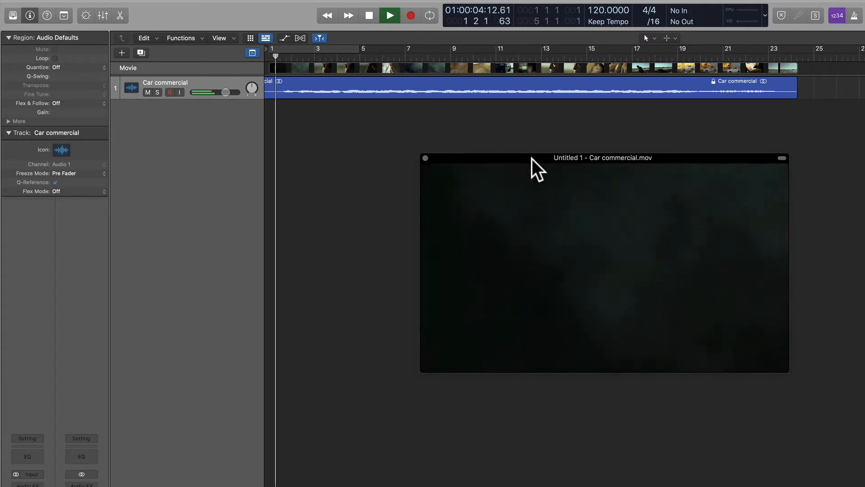
{"action": "key", "text": "space"}
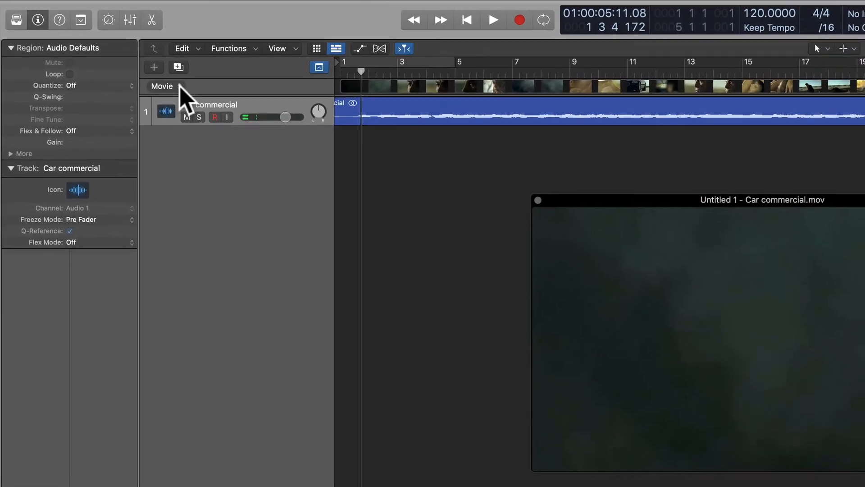
- Create a marker set from the movie's scene cuts
{"action": "left_click", "coordinate": [181, 87]}
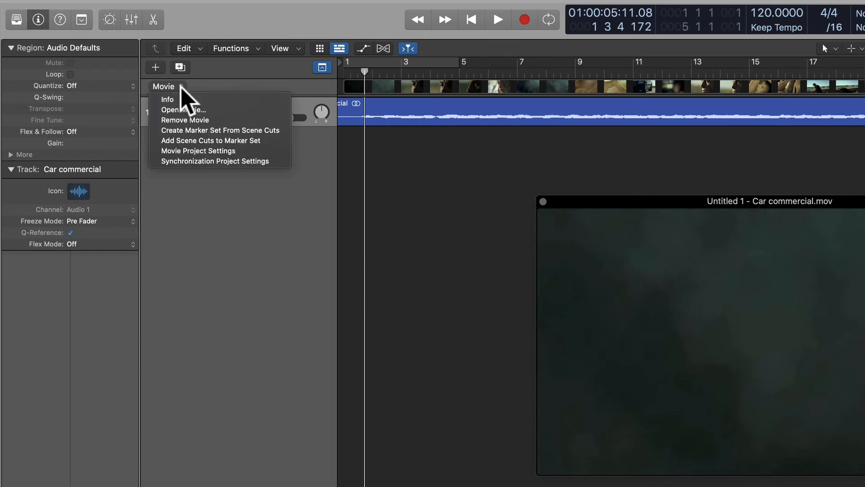
{"action": "left_click", "coordinate": [269, 130]}
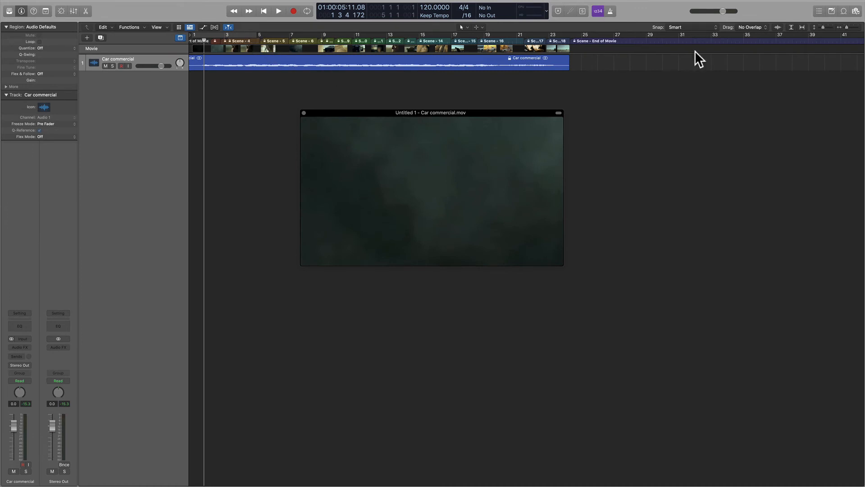
- Fit the whole project horizontally in the Tracks area with auto zoom, and increase the Movie track's height
{"action": "left_click", "coordinate": [802, 28]}
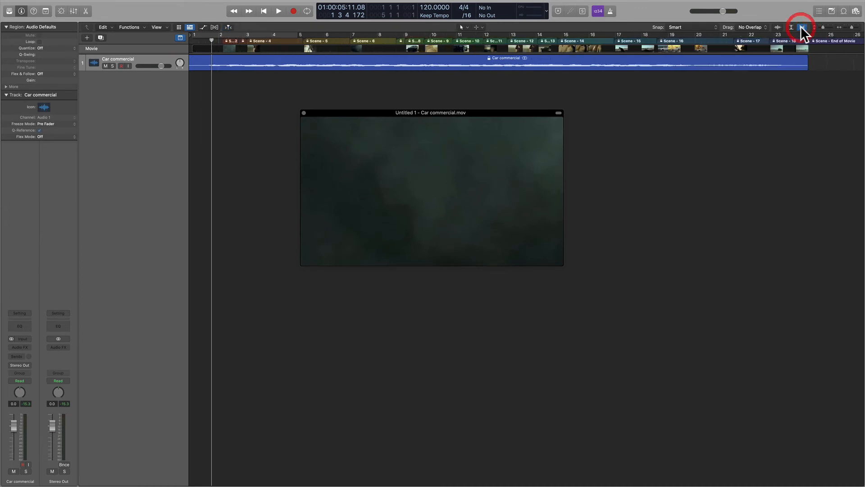
{"action": "left_click", "coordinate": [792, 28]}
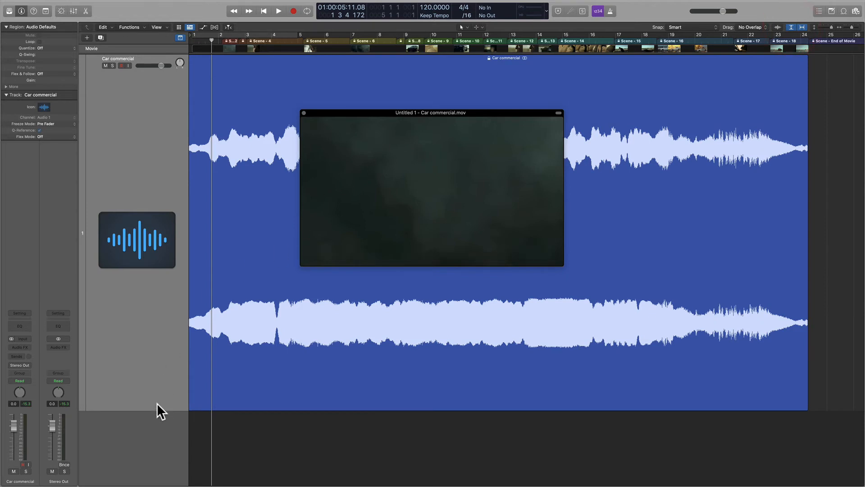
{"action": "left_click", "coordinate": [791, 28]}
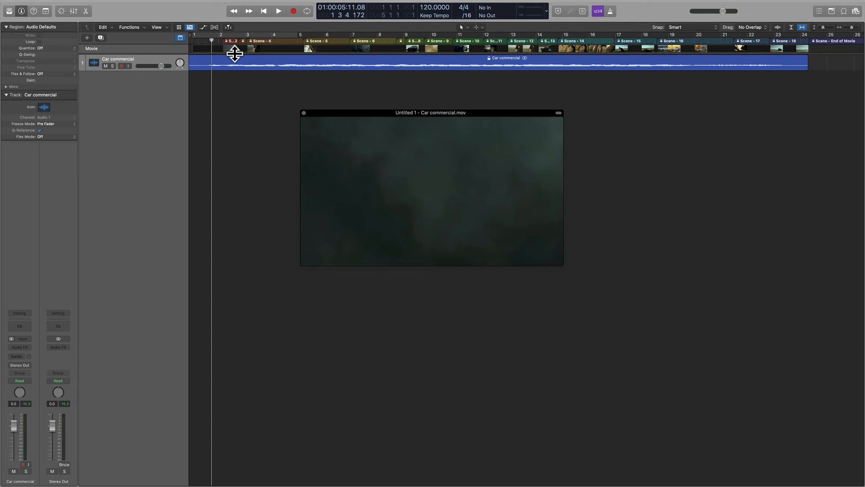
{"action": "mouse_move", "coordinate": [235, 53]}
{"action": "left_mouse_down"}
{"action": "mouse_move", "coordinate": [236, 86]}
{"action": "mouse_move", "coordinate": [236, 62]}
{"action": "left_mouse_up"}
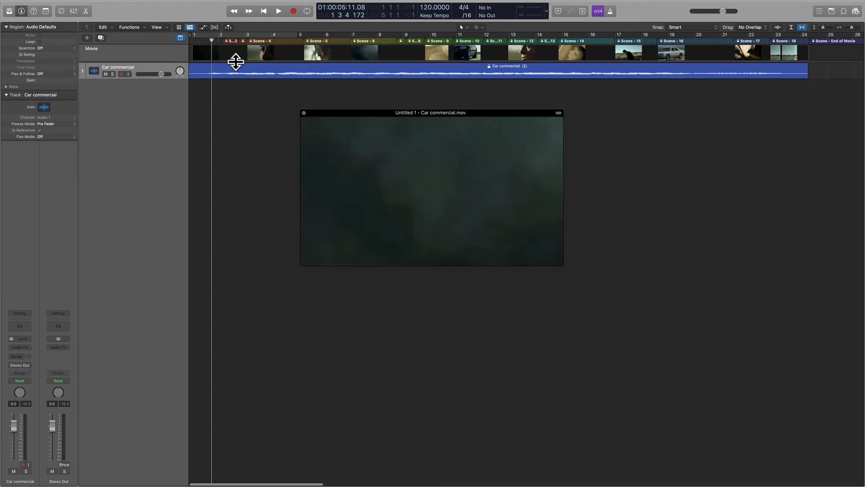
- Scrub through the Scene 4 to Scene 8 markers to compare them with the movie's cuts, ending at Scene 5
{"action": "left_click", "coordinate": [266, 42]}
{"action": "left_click", "coordinate": [325, 41]}
{"action": "left_click", "coordinate": [358, 40]}
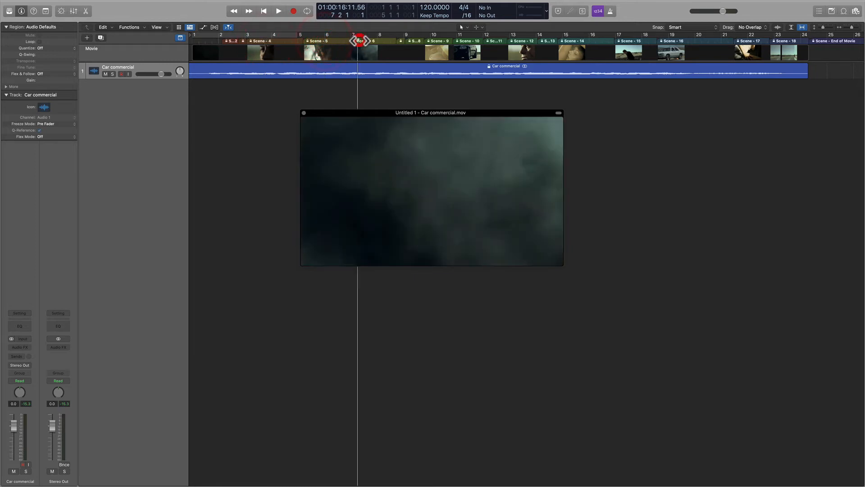
{"action": "left_click", "coordinate": [385, 41]}
{"action": "left_click", "coordinate": [395, 41]}
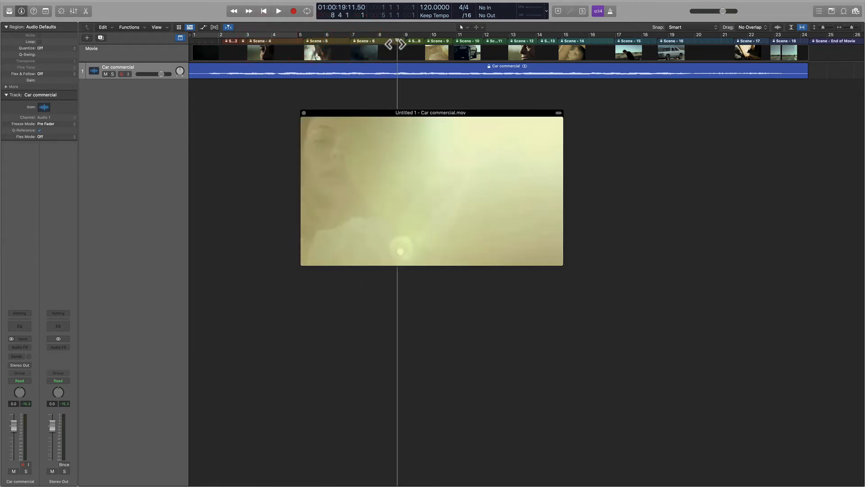
{"action": "left_click", "coordinate": [403, 42]}
{"action": "left_click_drag", "start_coordinate": [402, 45], "coordinate": [303, 42]}
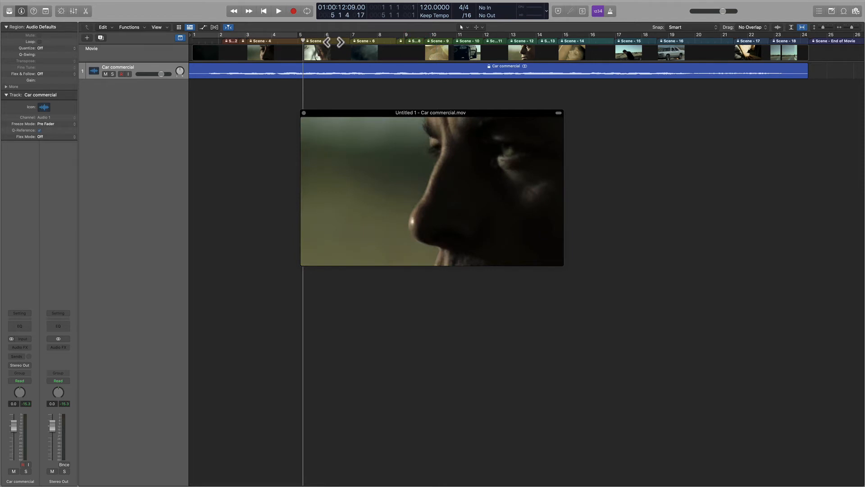
- Jump the playhead to the starts of the Scene 6, Scene 12 and Scene 14 markers
{"action": "left_click", "coordinate": [370, 41], "text": "alt"}
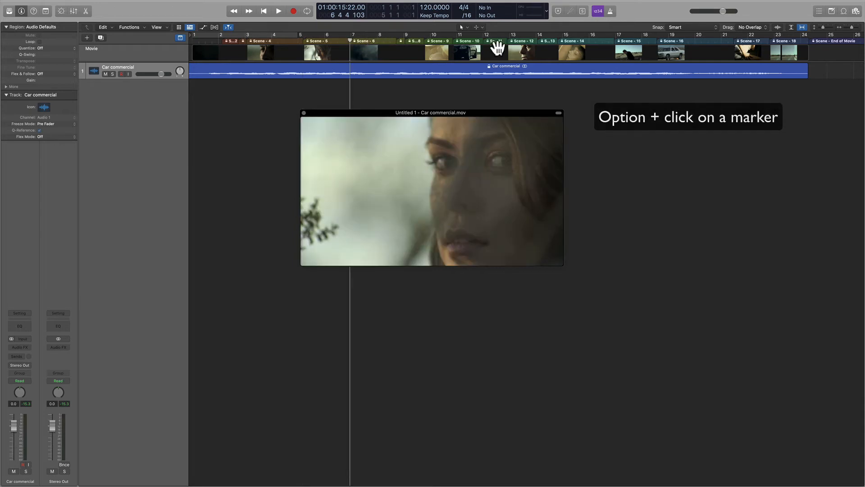
{"action": "left_click", "coordinate": [509, 41], "text": "alt"}
{"action": "left_click_drag", "start_coordinate": [508, 38], "coordinate": [506, 43]}
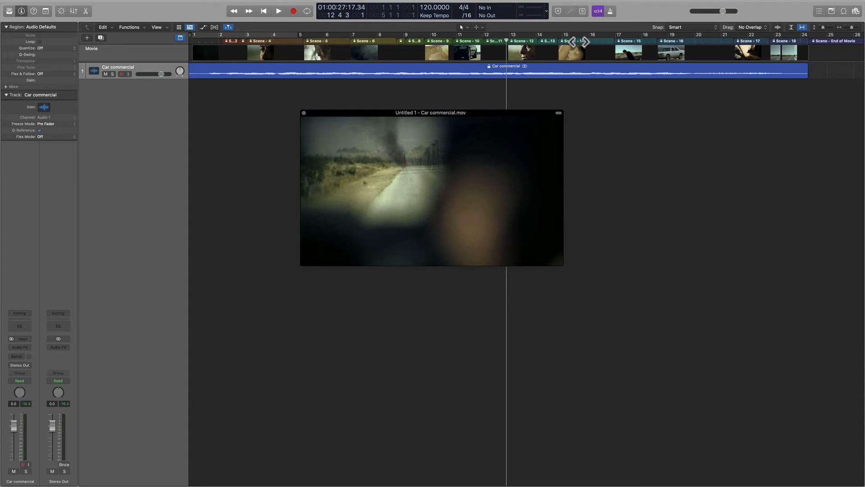
{"action": "left_click", "coordinate": [579, 41]}
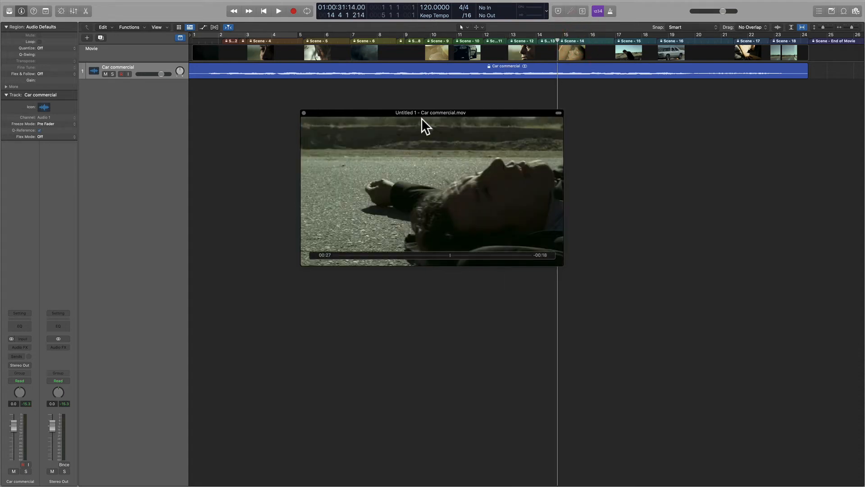
- Move the movie window lower, beside the track headers, and return the playhead to the project start
{"action": "left_click_drag", "start_coordinate": [331, 113], "coordinate": [203, 210]}
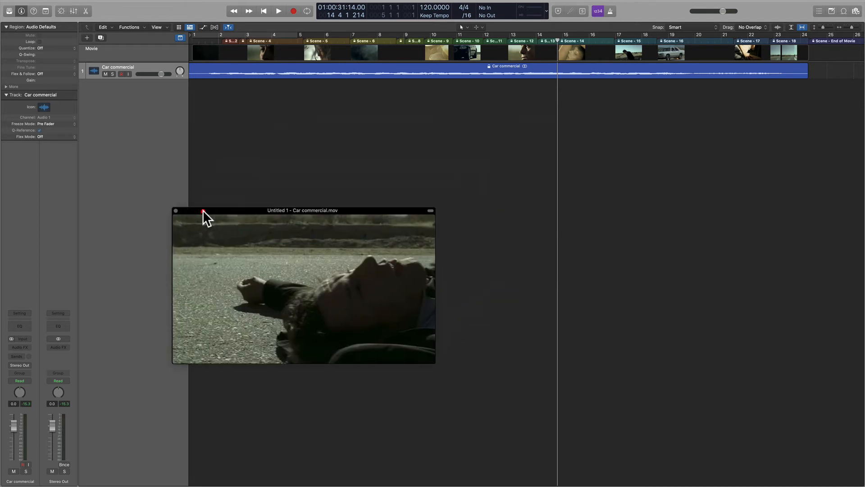
{"action": "key", "text": "Return"}
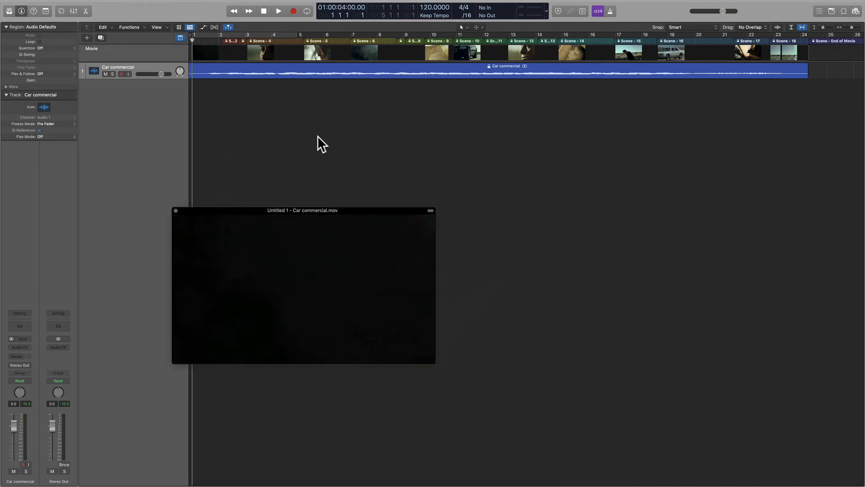
- Mute the Car commercial audio track
{"action": "left_click", "coordinate": [155, 69]}
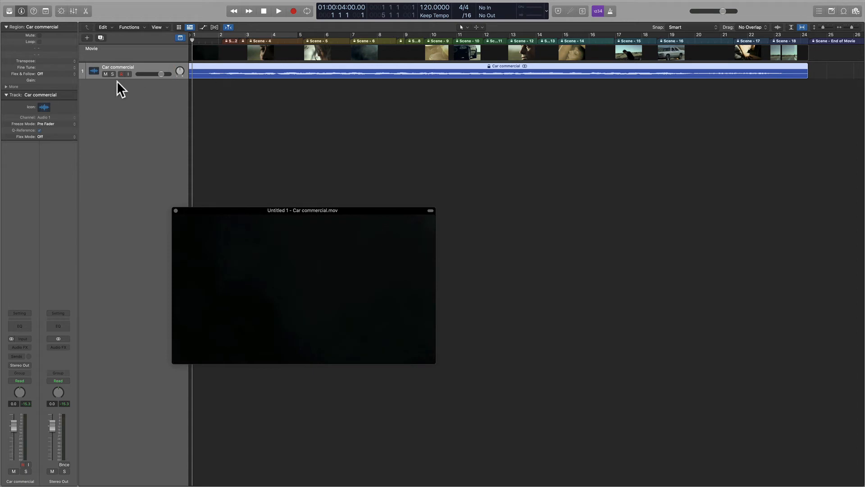
{"action": "left_click", "coordinate": [105, 74]}
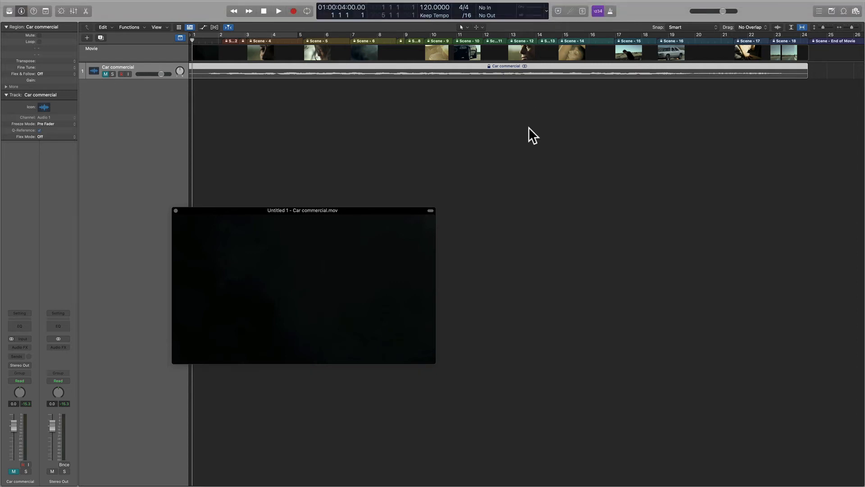
- Open the Loop Browser and look through the list of available Apple Loops
{"action": "left_click", "coordinate": [844, 10]}
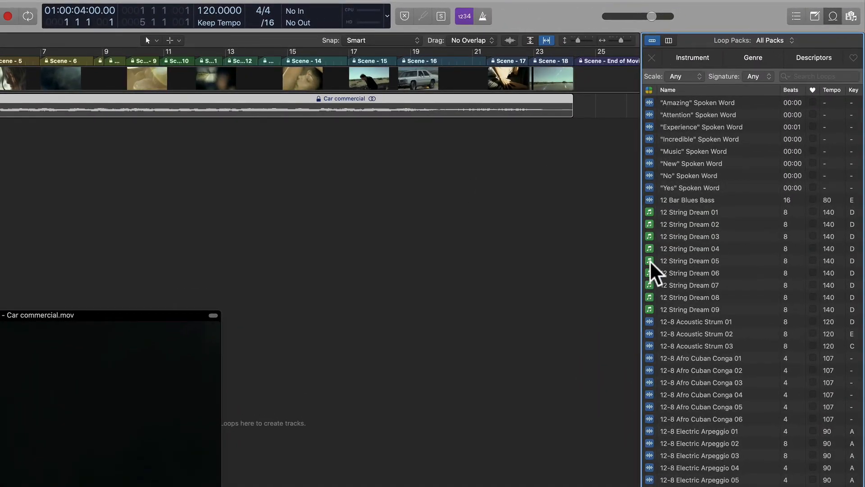
{"action": "scroll", "coordinate": [689, 306], "scroll_direction": "down", "scroll_amount": 10}
{"action": "scroll", "coordinate": [689, 313], "scroll_direction": "down", "scroll_amount": 10}
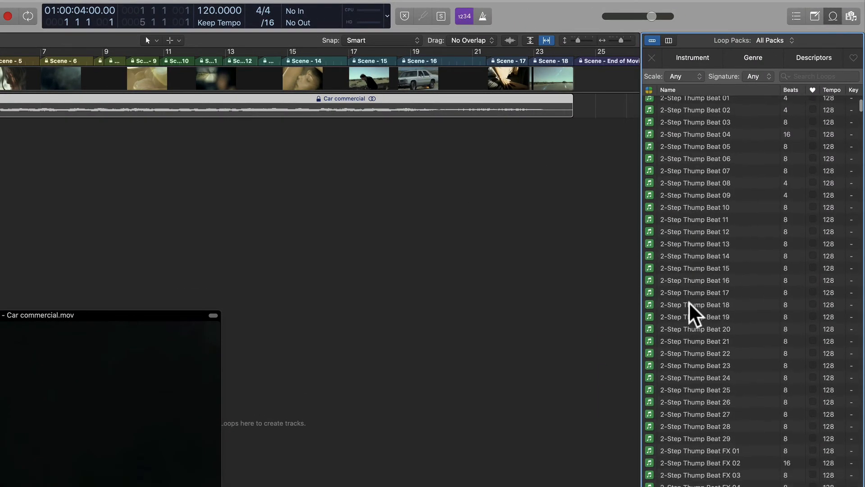
{"action": "scroll", "coordinate": [689, 303], "scroll_direction": "up", "scroll_amount": 15}
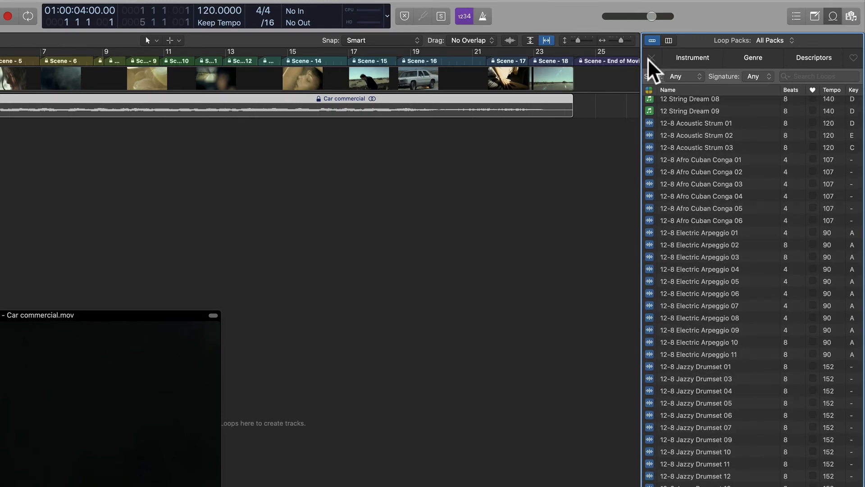
- Filter the loops to the Soundtrack Pro pack and the Sound Effects instrument category
{"action": "left_click", "coordinate": [772, 40]}
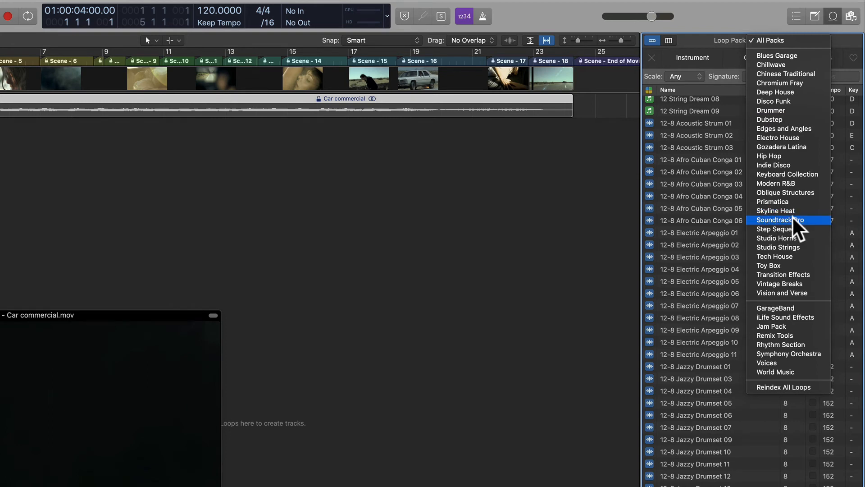
{"action": "left_click", "coordinate": [793, 220]}
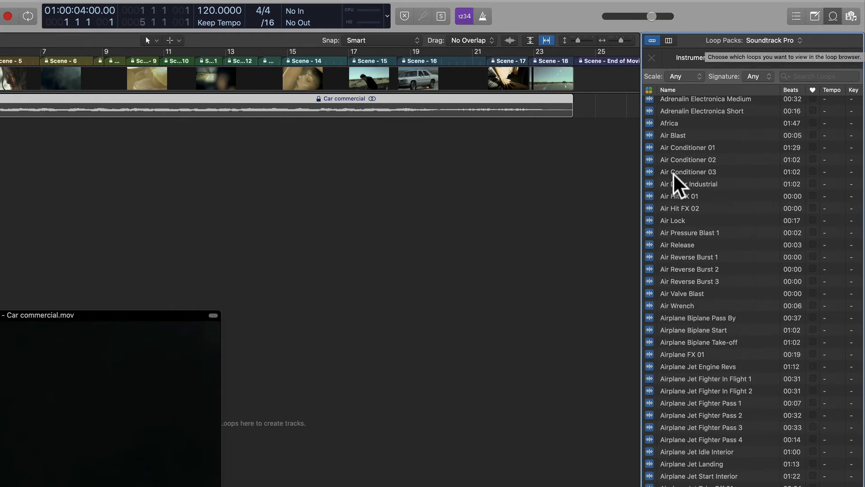
{"action": "left_click", "coordinate": [694, 58]}
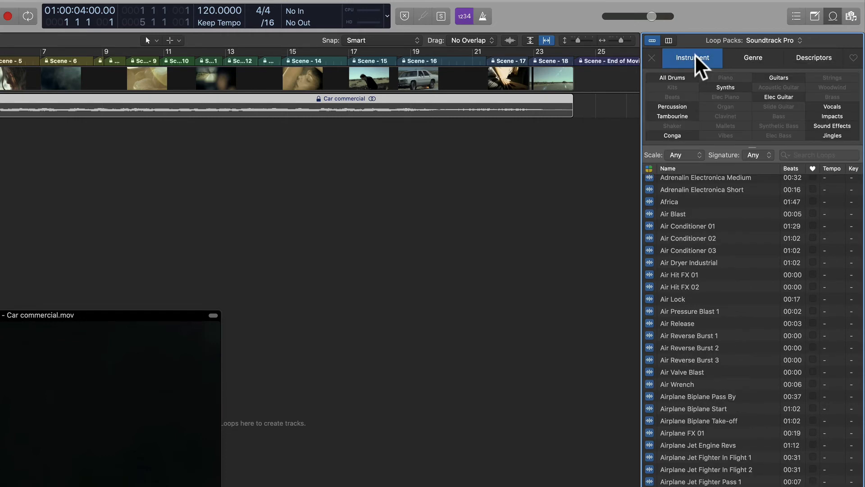
{"action": "left_click", "coordinate": [828, 126]}
- Look through the sound effects list and audition the Cat Hissing and Cat Meow loops
{"action": "scroll", "coordinate": [688, 239], "scroll_direction": "down", "scroll_amount": 20}
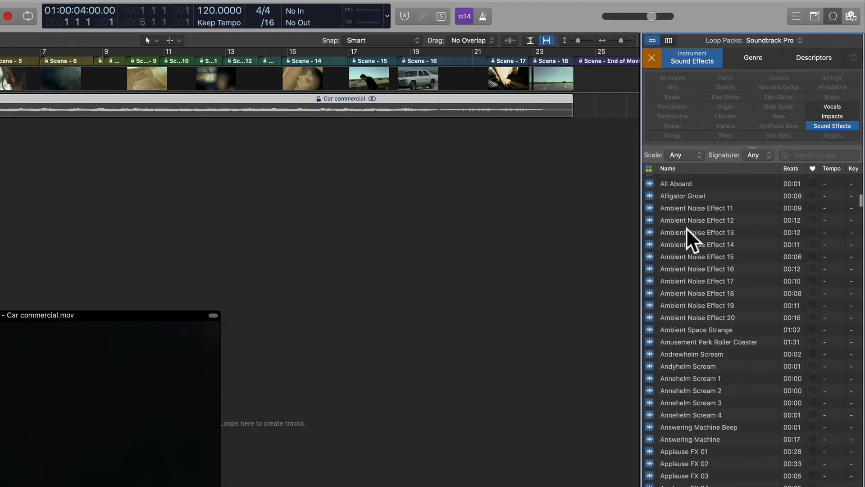
{"action": "scroll", "coordinate": [688, 238], "scroll_direction": "down", "scroll_amount": 10}
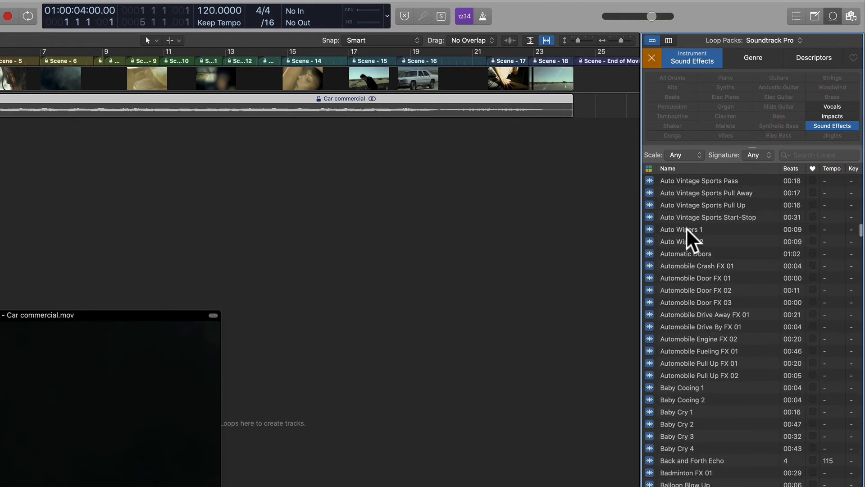
{"action": "scroll", "coordinate": [687, 229], "scroll_direction": "down", "scroll_amount": 1}
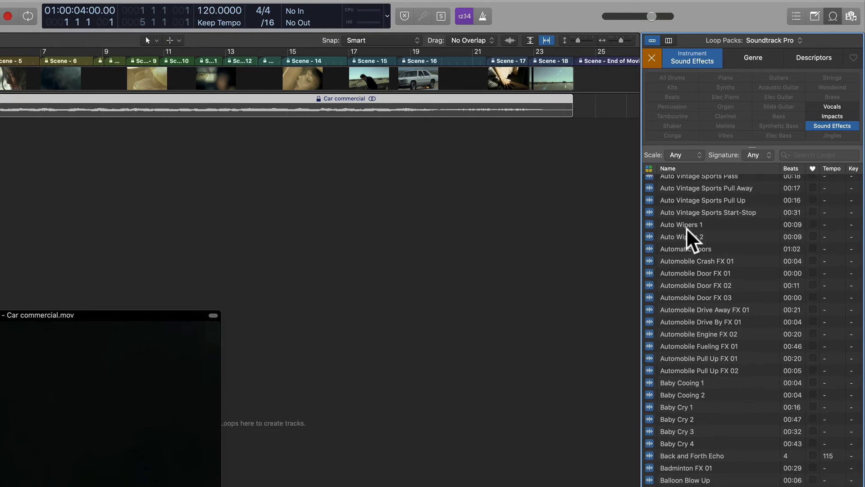
{"action": "scroll", "coordinate": [713, 367], "scroll_direction": "down", "scroll_amount": 20}
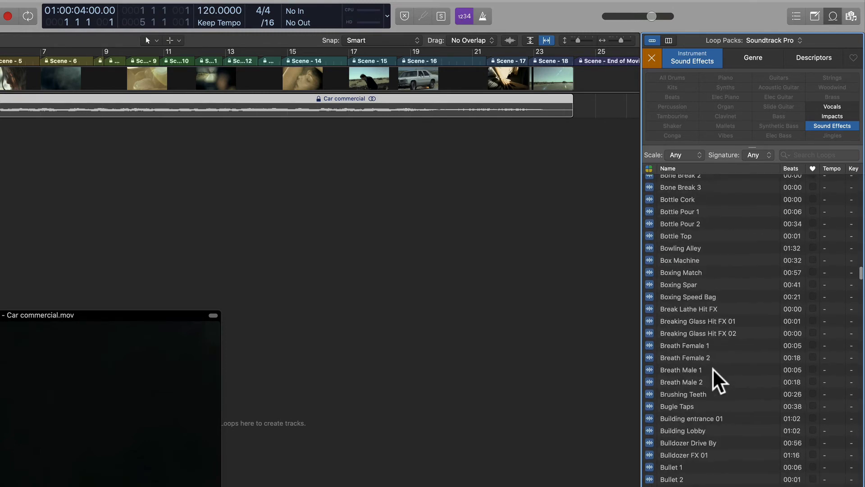
{"action": "scroll", "coordinate": [719, 381], "scroll_direction": "down", "scroll_amount": 20}
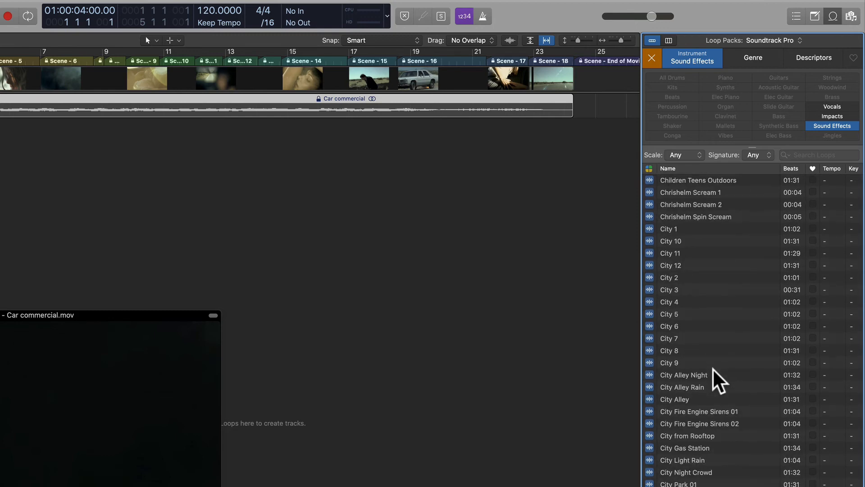
{"action": "scroll", "coordinate": [719, 381], "scroll_direction": "up", "scroll_amount": 20}
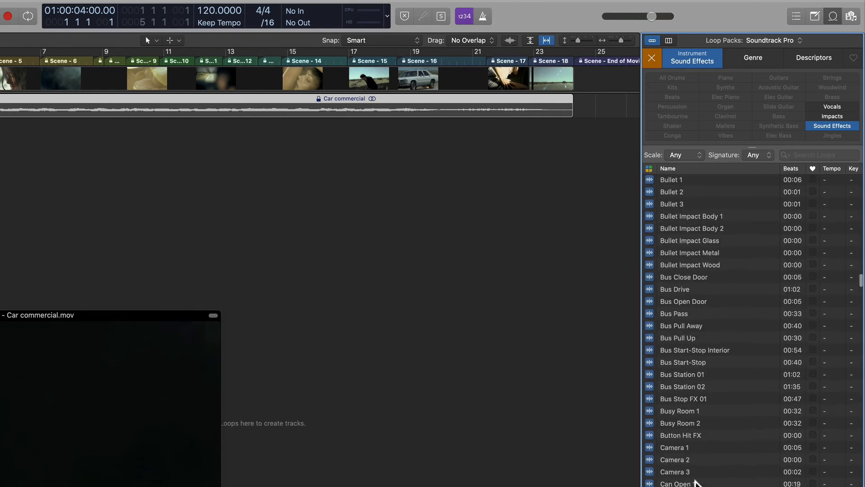
{"action": "scroll", "coordinate": [696, 484], "scroll_direction": "down", "scroll_amount": 10}
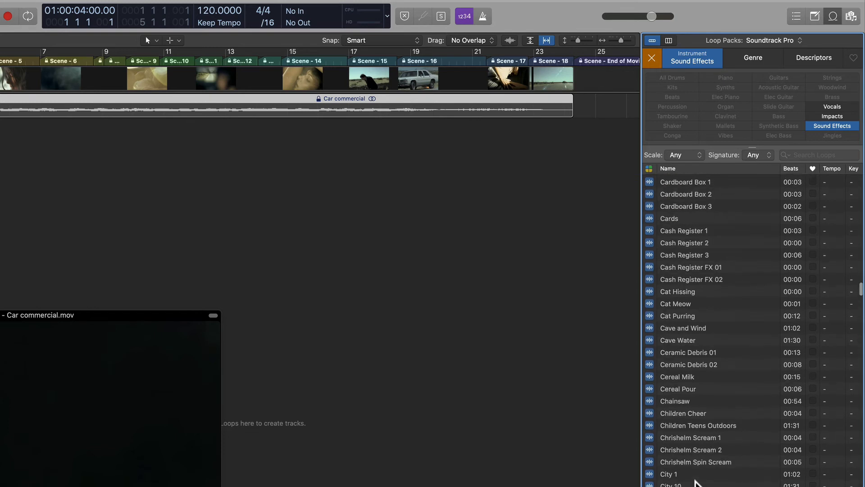
{"action": "left_click", "coordinate": [650, 292]}
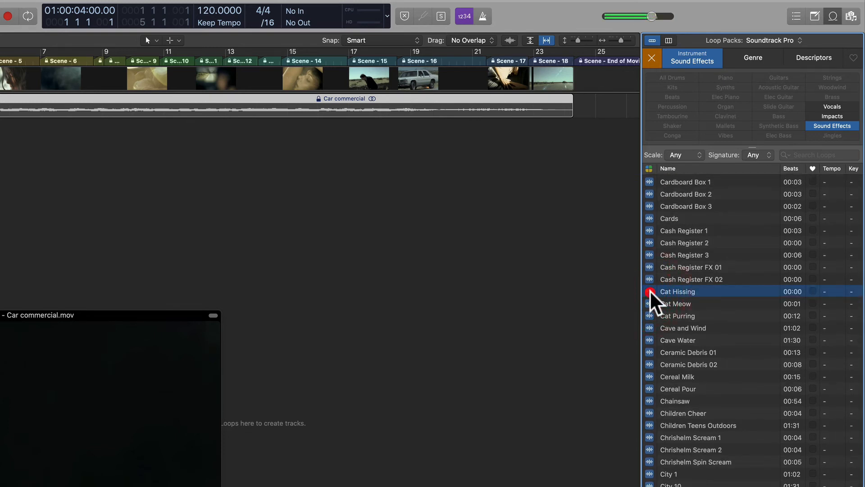
{"action": "left_click", "coordinate": [650, 304]}
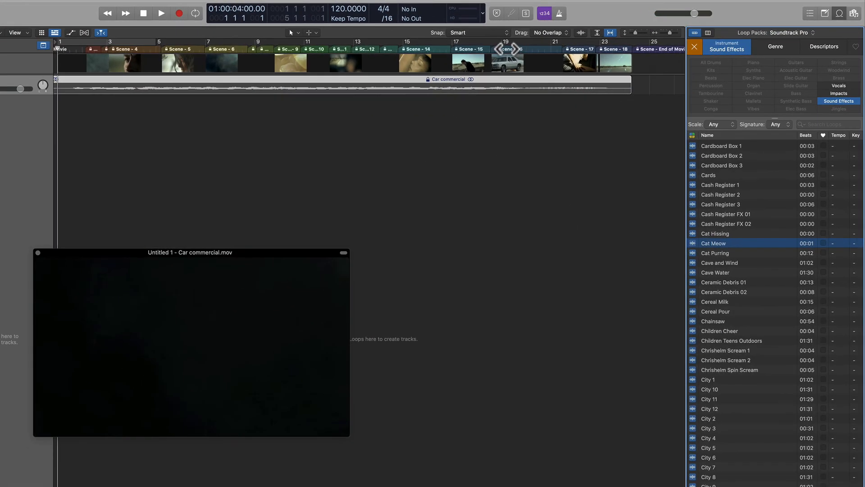
- Jump the playhead to the starts of the Scene 16 and Scene 17 markers to check the picture
{"action": "left_click", "coordinate": [506, 49]}
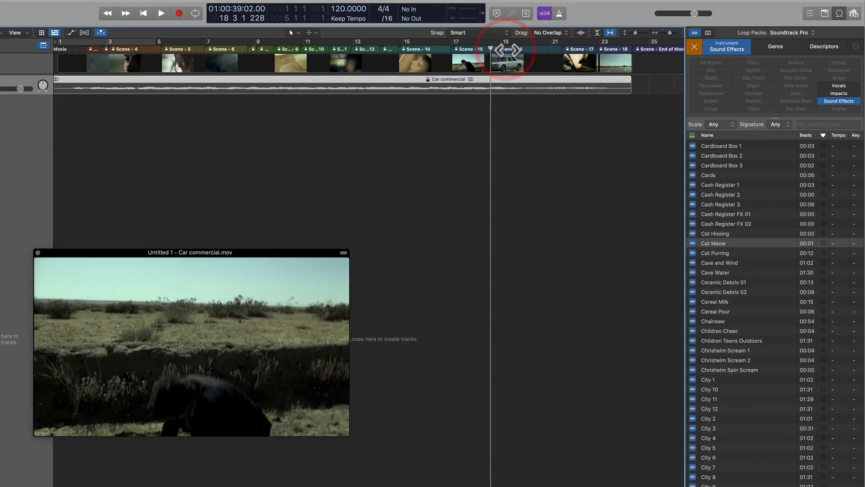
{"action": "left_click", "coordinate": [572, 51]}
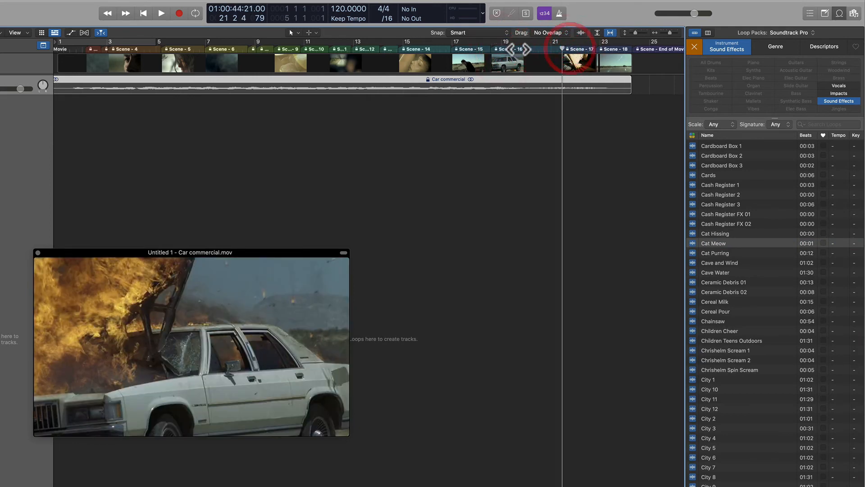
{"action": "left_click", "coordinate": [527, 50]}
{"action": "left_click", "coordinate": [571, 50]}
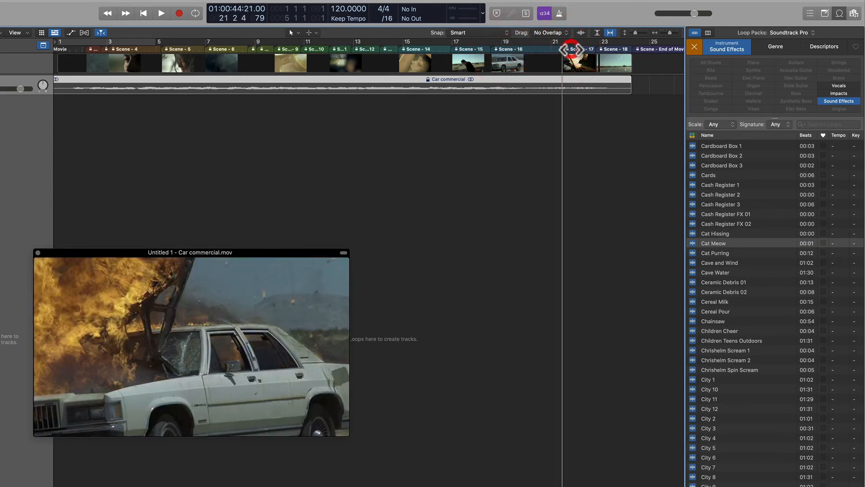
- Place the playhead at 18 3 4 1 in Scene 16, just as the white car starts to explode
{"action": "left_click_drag", "start_coordinate": [554, 50], "coordinate": [472, 59]}
{"action": "key", "text": "super+Right"}
{"action": "key", "text": "super+Right"}
{"action": "key", "text": "super+Right"}
{"action": "key", "text": "super+Right"}
{"action": "key", "text": "super+Right"}
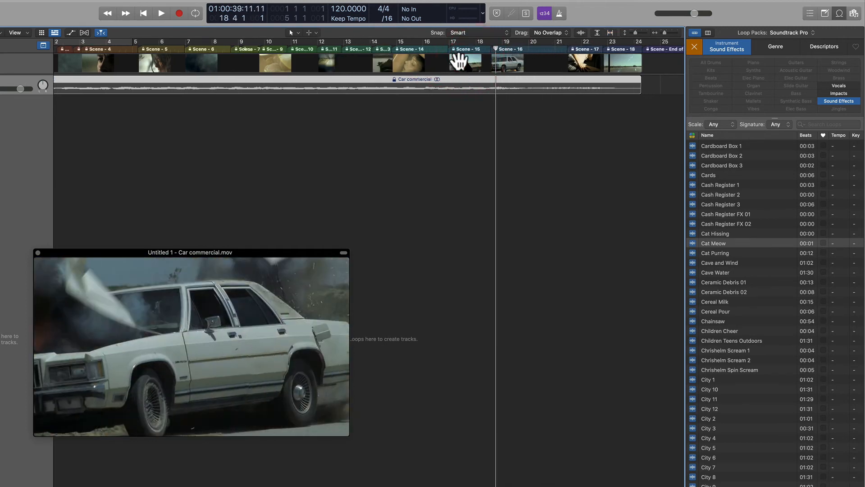
{"action": "key", "text": "super+Right"}
{"action": "key", "text": "super+Right"}
{"action": "key", "text": "super+Right"}
{"action": "key", "text": "super+Right"}
{"action": "key", "text": "super+Right"}
{"action": "key", "text": "super+Right"}
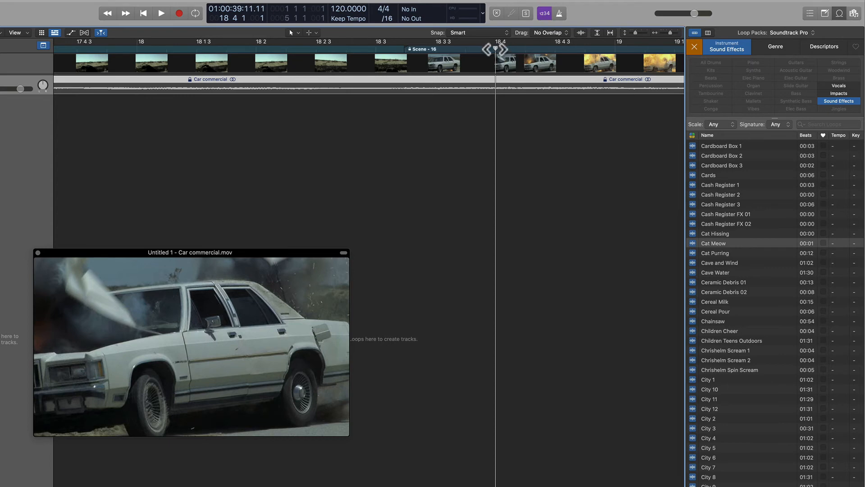
{"action": "left_click_drag", "start_coordinate": [495, 49], "coordinate": [465, 52]}
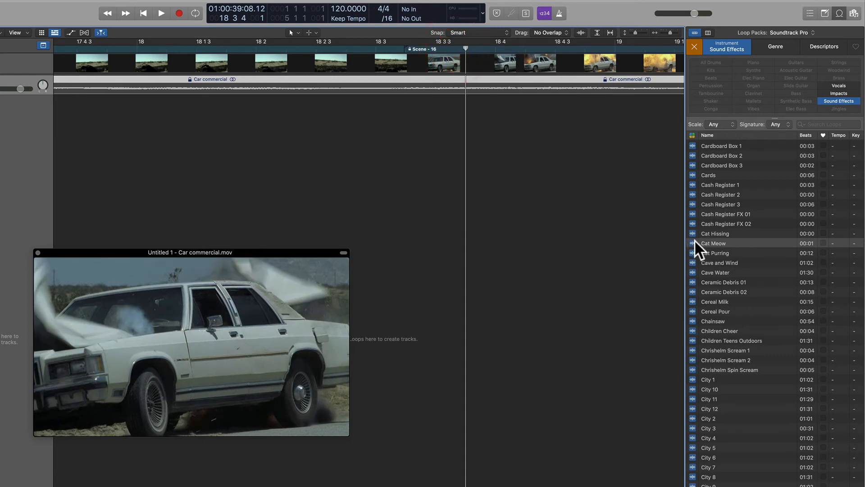
- Add the Cat Meow loop at the playhead on a new track, play it against the picture, and return to the project start
{"action": "mouse_move", "coordinate": [694, 241]}
{"action": "left_mouse_down"}
{"action": "mouse_move", "coordinate": [477, 162]}
{"action": "mouse_move", "coordinate": [466, 122]}
{"action": "left_mouse_up"}
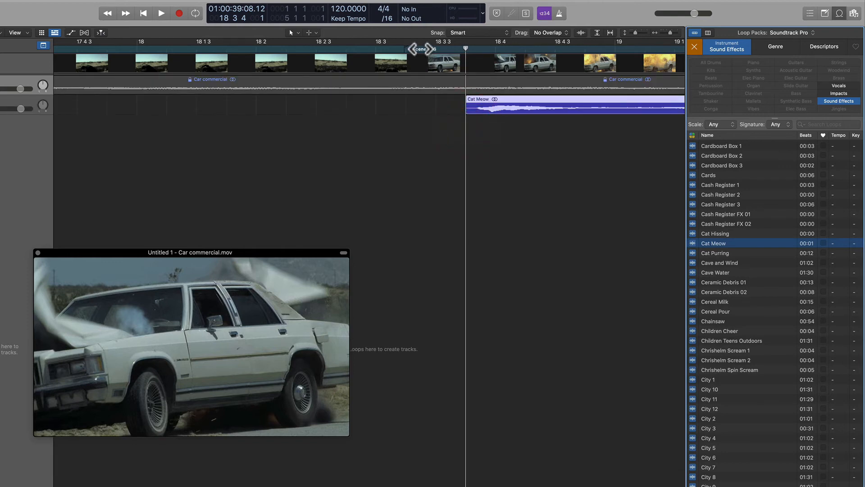
{"action": "key", "text": "space"}
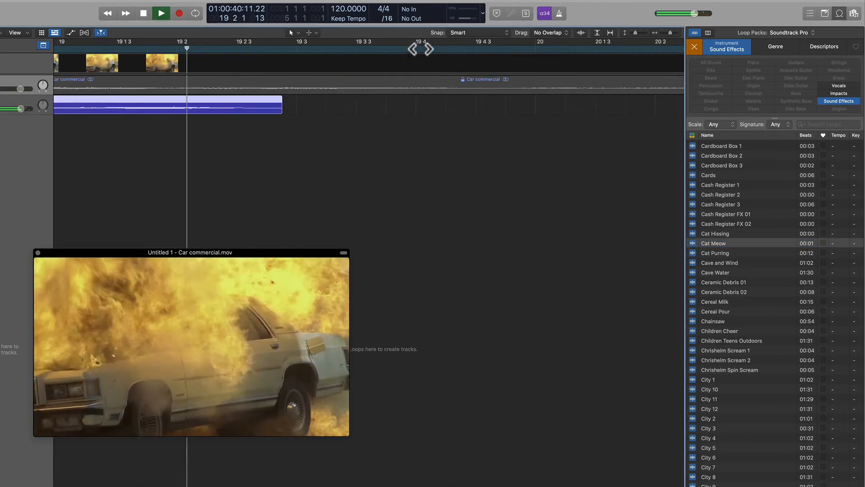
{"action": "key", "text": "space"}
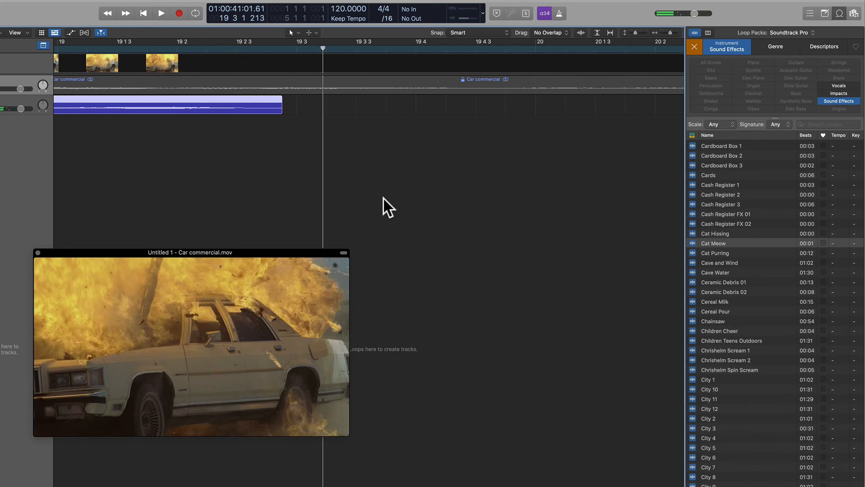
{"action": "key", "text": "Return"}
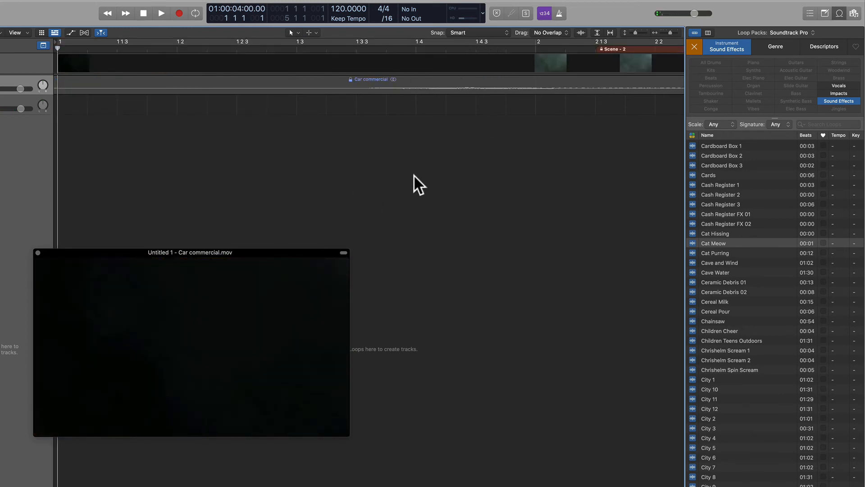
{"action": "scroll", "coordinate": [414, 176], "scroll_direction": "down", "scroll_amount": 10}
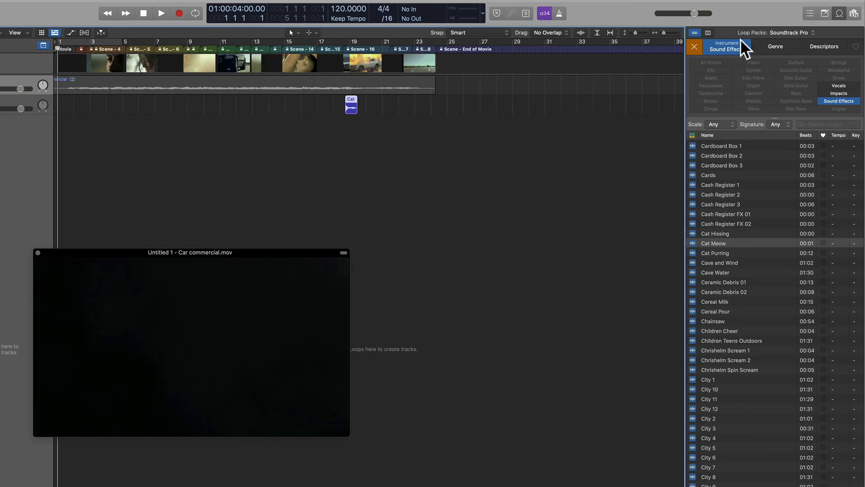
- Set the loop packs back to All Packs and replace the Sound Effects filter with Jingles
{"action": "left_click", "coordinate": [787, 32]}
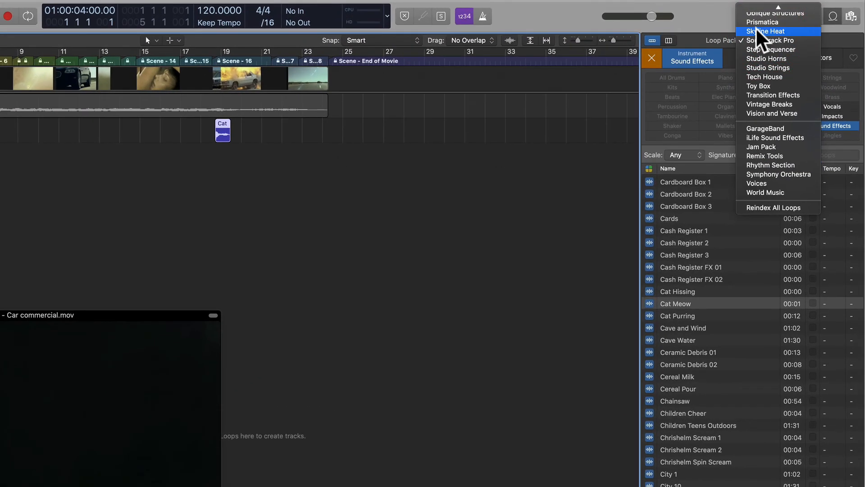
{"action": "mouse_move", "coordinate": [777, 5]}
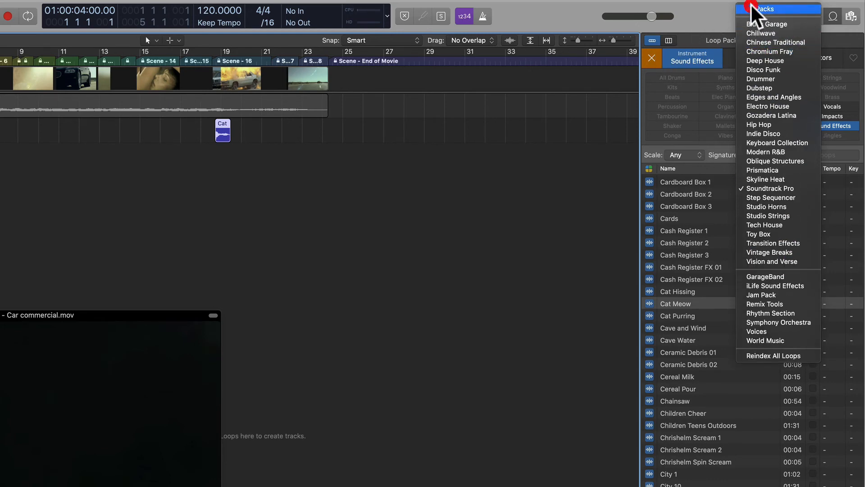
{"action": "left_click", "coordinate": [757, 9]}
{"action": "left_click", "coordinate": [651, 58]}
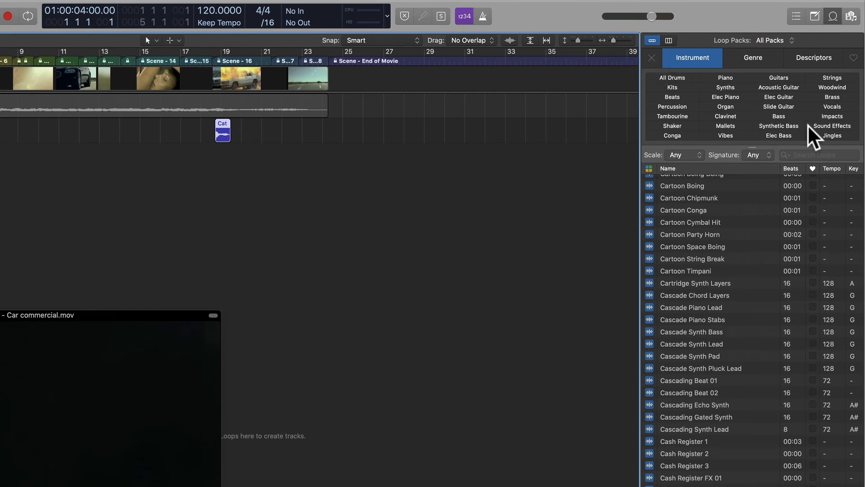
{"action": "left_click", "coordinate": [831, 136]}
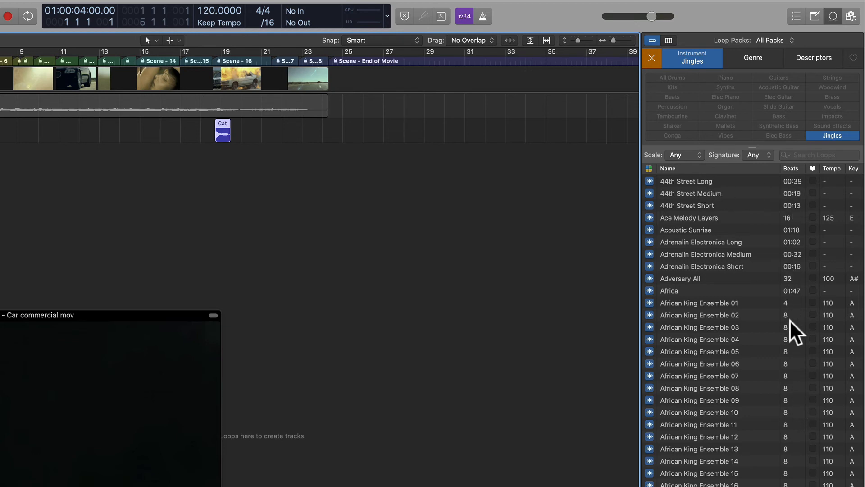
- Sort the jingles by length, shortest first, audition Sprightly, and look further down the list
{"action": "left_click", "coordinate": [791, 167]}
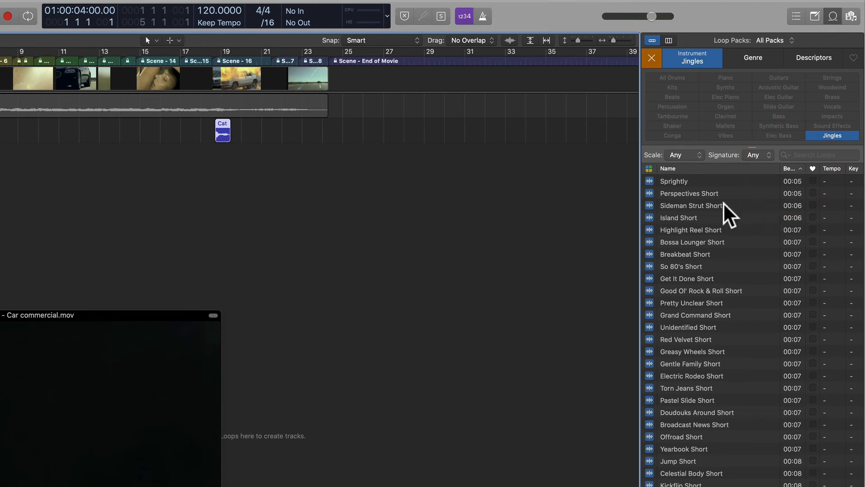
{"action": "left_click", "coordinate": [650, 181]}
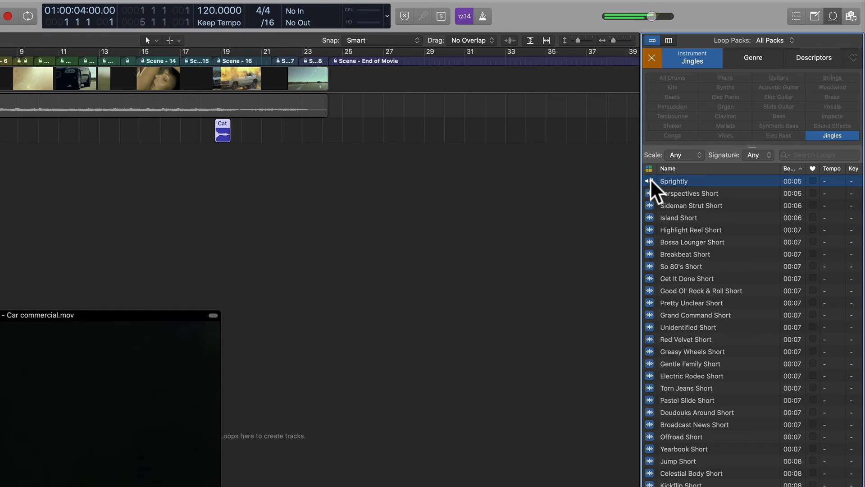
{"action": "left_click", "coordinate": [650, 181]}
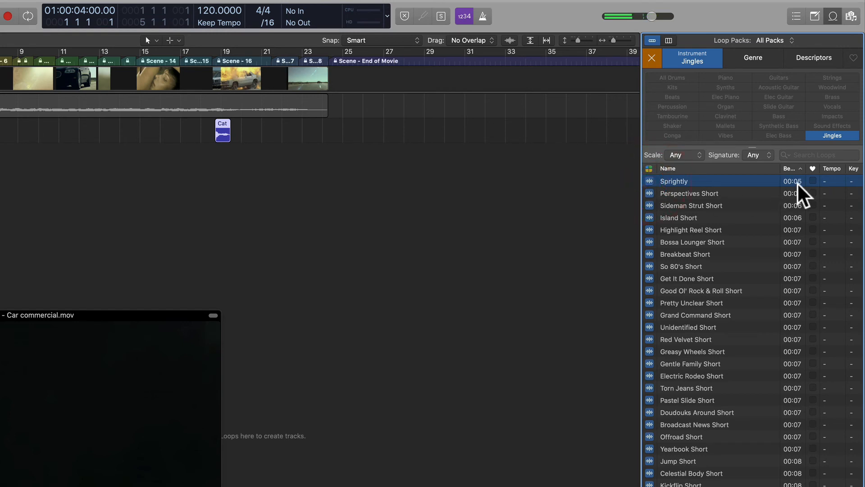
{"action": "scroll", "coordinate": [698, 346], "scroll_direction": "down", "scroll_amount": 12}
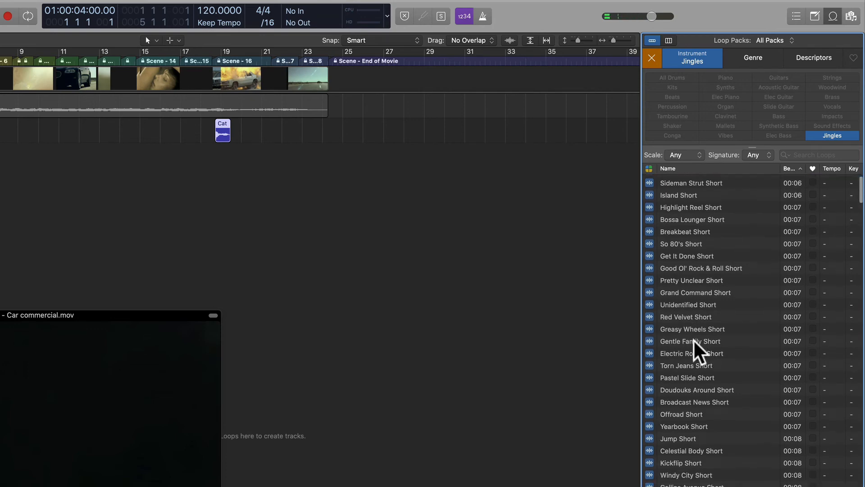
{"action": "scroll", "coordinate": [694, 341], "scroll_direction": "down", "scroll_amount": 10}
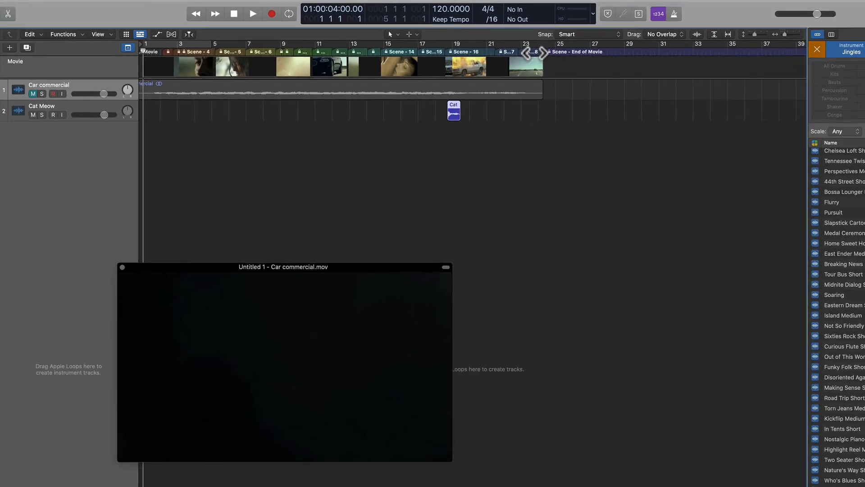
- Move the playhead to bar 24 near the movie's end and show the secondary ruler above the tracks
{"action": "left_click", "coordinate": [319, 61]}
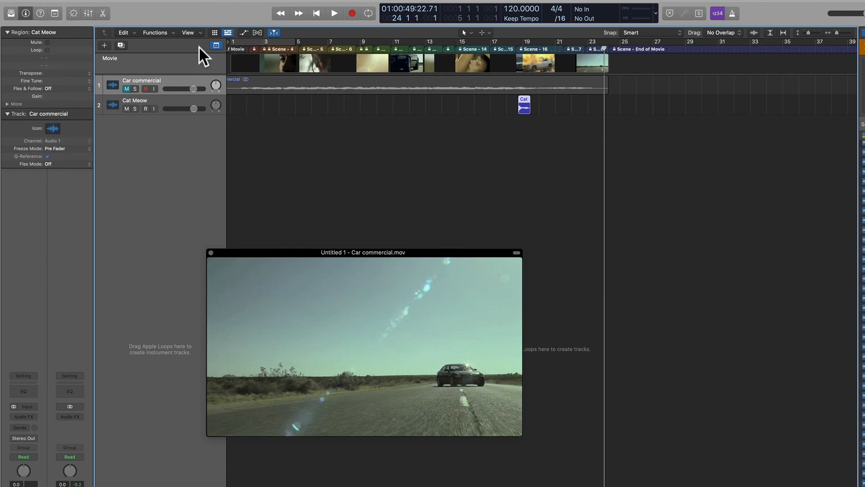
{"action": "left_click", "coordinate": [190, 32]}
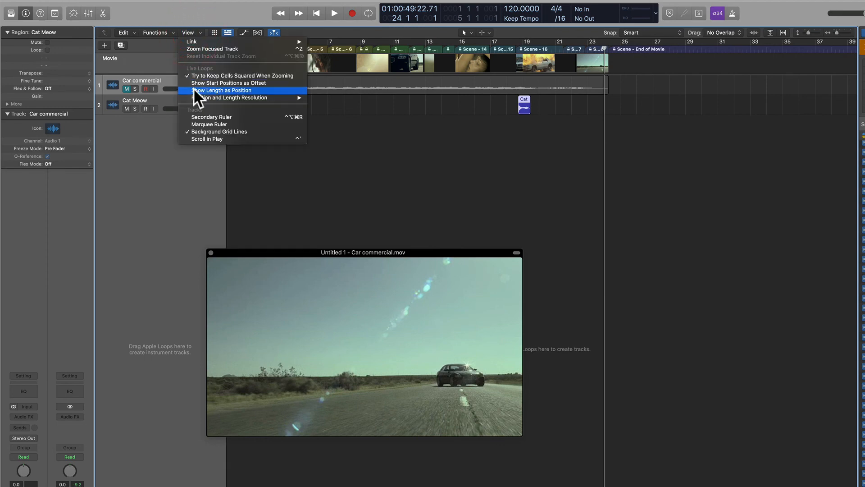
{"action": "left_click", "coordinate": [237, 116]}
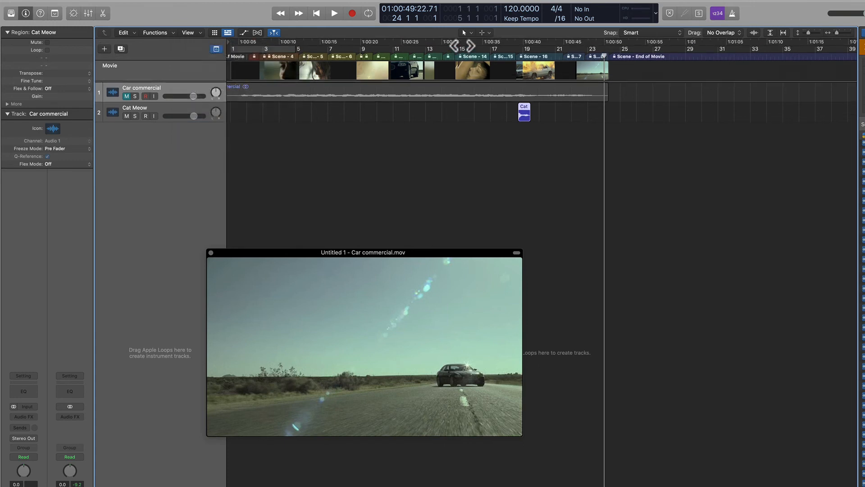
- Place the playhead at the movie's end, and find and audition the Half Dome Long jingle in the loop list
{"action": "left_click", "coordinate": [608, 43]}
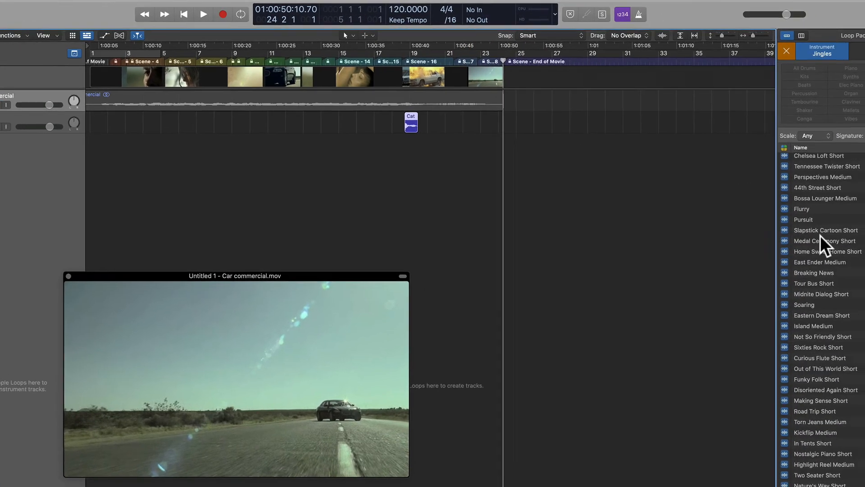
{"action": "scroll", "coordinate": [820, 243], "scroll_direction": "down", "scroll_amount": 15}
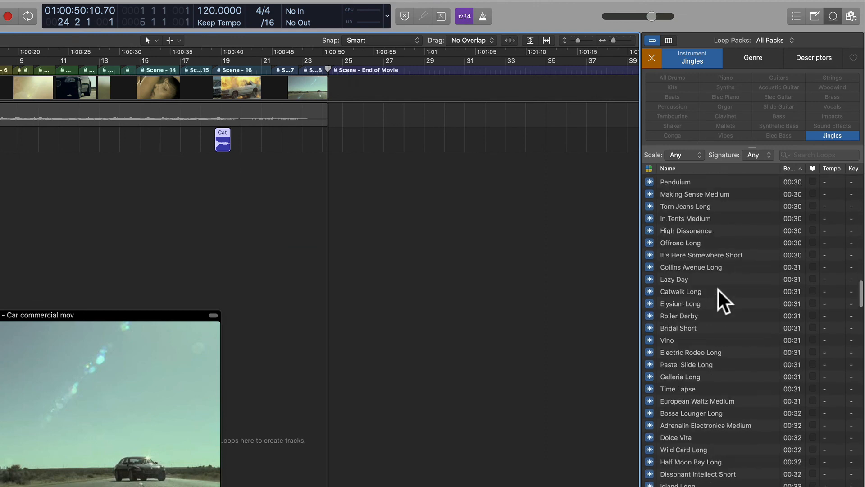
{"action": "scroll", "coordinate": [724, 302], "scroll_direction": "down", "scroll_amount": 10}
{"action": "scroll", "coordinate": [724, 302], "scroll_direction": "up", "scroll_amount": 3}
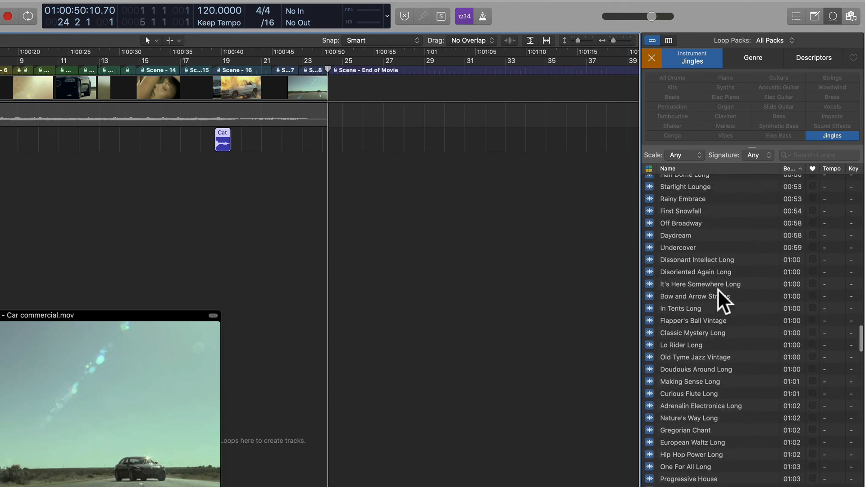
{"action": "scroll", "coordinate": [694, 370], "scroll_direction": "up", "scroll_amount": 4}
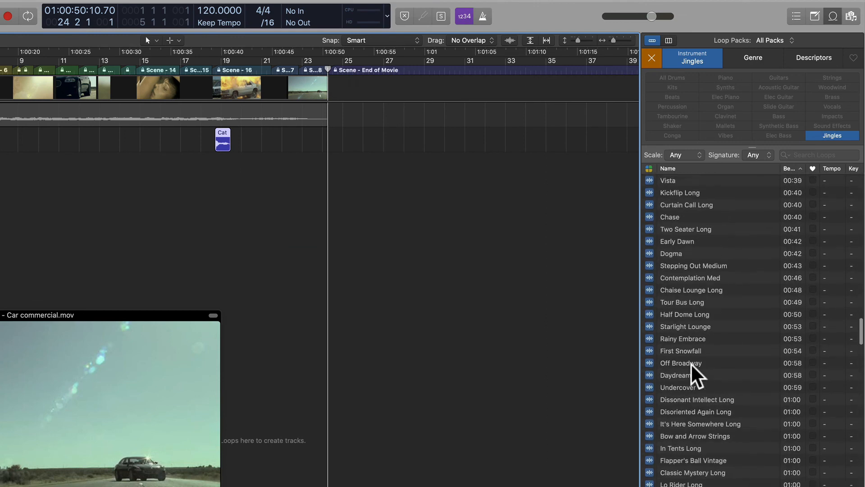
{"action": "scroll", "coordinate": [698, 371], "scroll_direction": "up", "scroll_amount": 2}
{"action": "scroll", "coordinate": [698, 371], "scroll_direction": "down", "scroll_amount": 1}
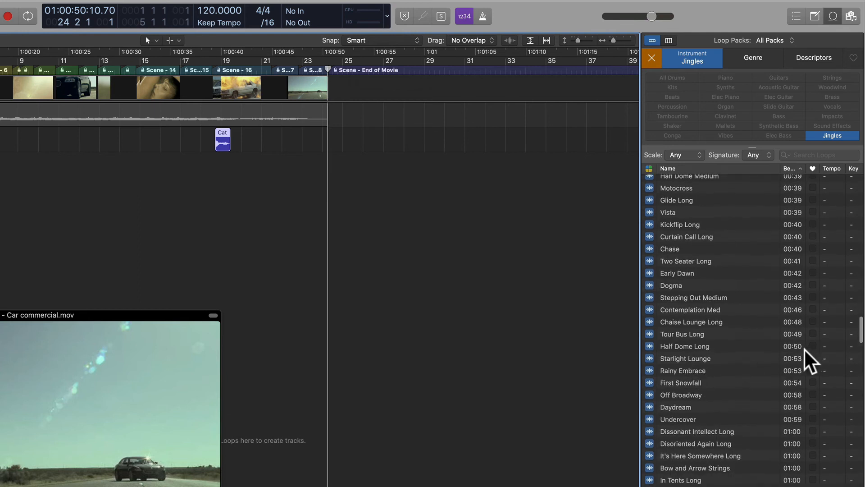
{"action": "left_click", "coordinate": [651, 347]}
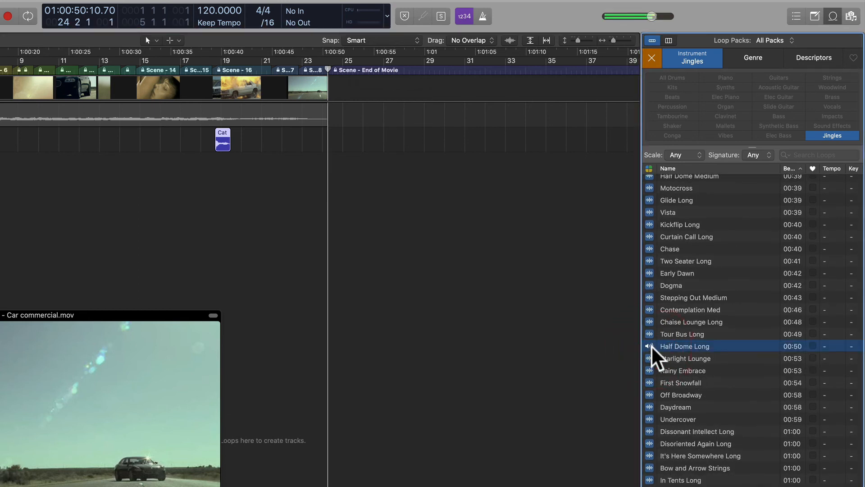
- Add the Half Dome Long jingle at bar 1 on a new track and play its opening against the picture
{"action": "left_click_drag", "start_coordinate": [650, 347], "coordinate": [0, 226]}
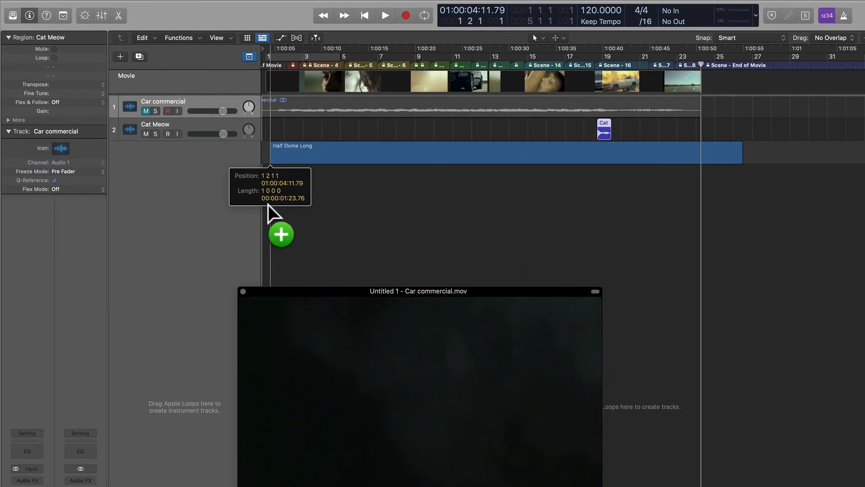
{"action": "left_click_drag", "start_coordinate": [268, 204], "coordinate": [266, 207]}
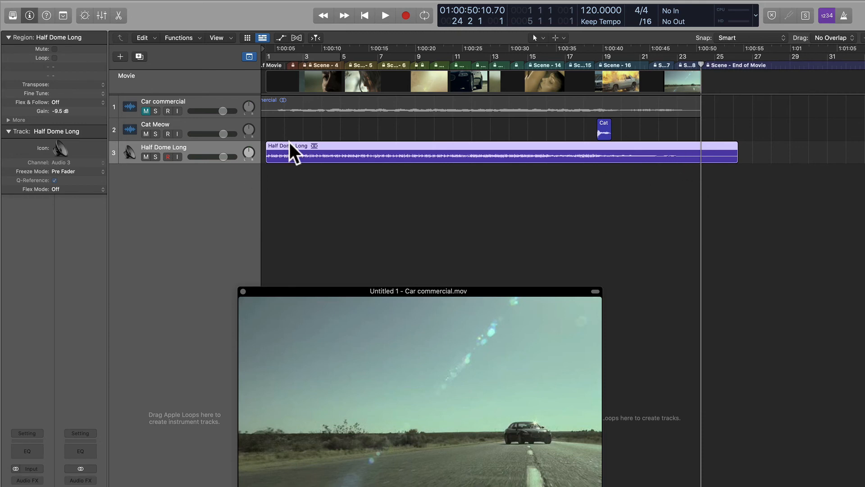
{"action": "key", "text": "Return"}
{"action": "key", "text": "space"}
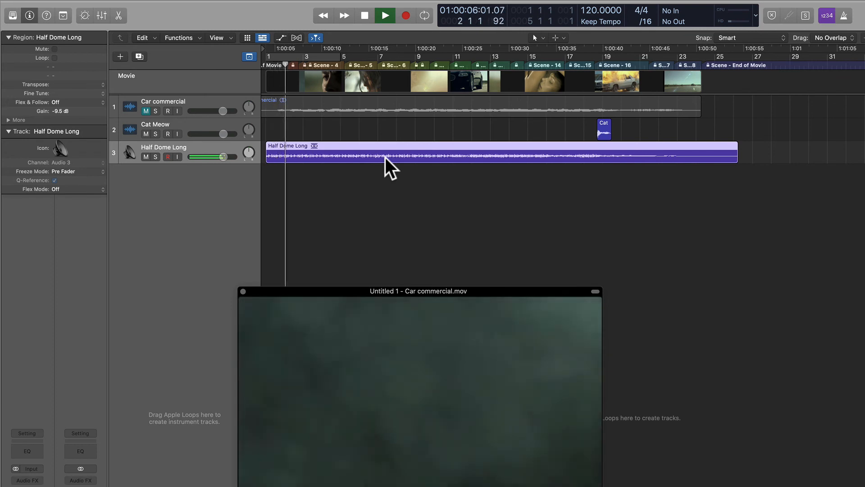
{"action": "key", "text": "space"}
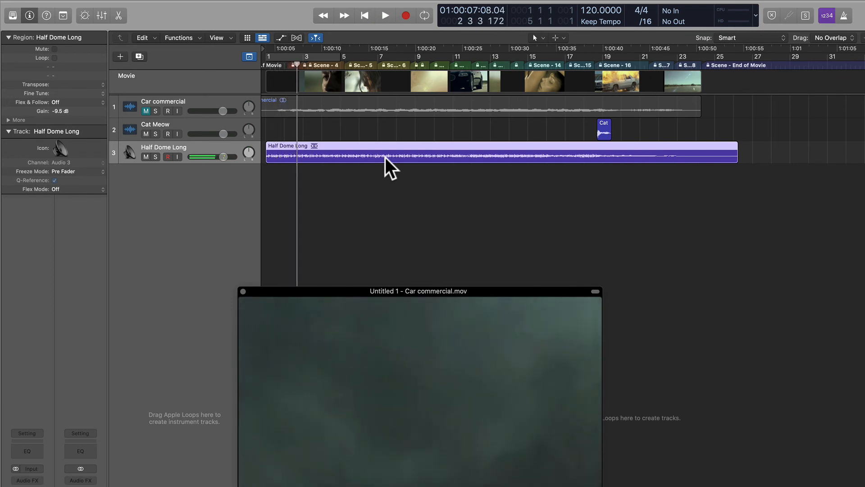
{"action": "left_click", "coordinate": [450, 181]}
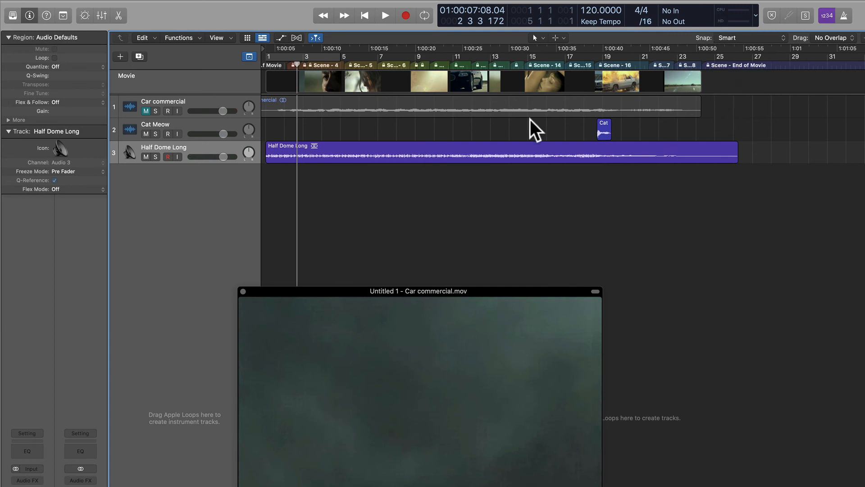
{"action": "left_click", "coordinate": [493, 184]}
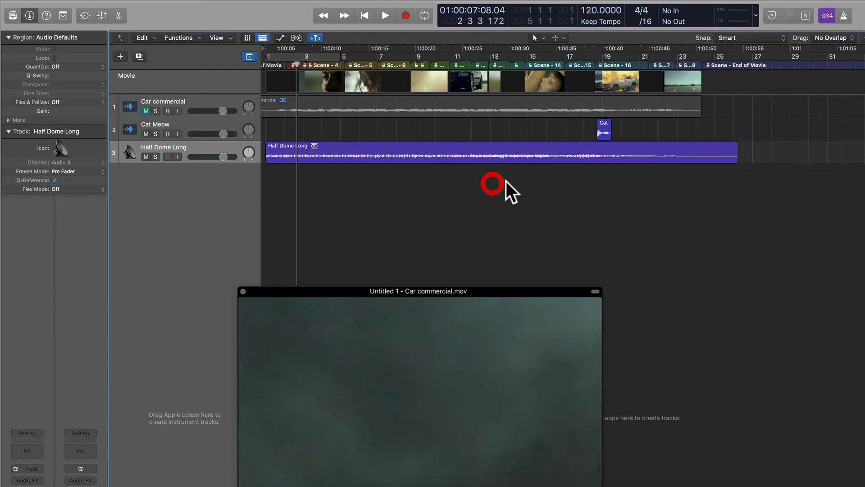
- Move the playhead to the end of the movie and trim the Half Dome Long region's end to it
{"action": "left_click", "coordinate": [711, 154]}
{"action": "mouse_move", "coordinate": [700, 67]}
{"action": "left_mouse_down"}
{"action": "mouse_move", "coordinate": [711, 68]}
{"action": "mouse_move", "coordinate": [701, 68]}
{"action": "left_mouse_up"}
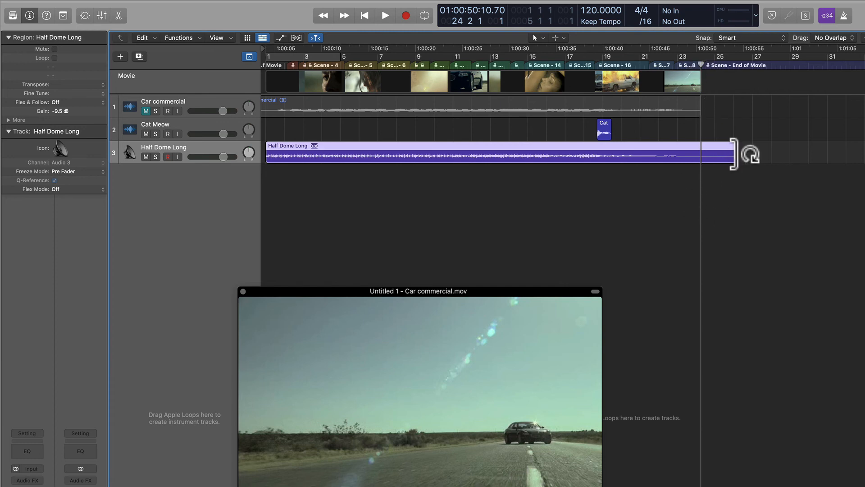
{"action": "left_click_drag", "start_coordinate": [734, 163], "coordinate": [701, 167]}
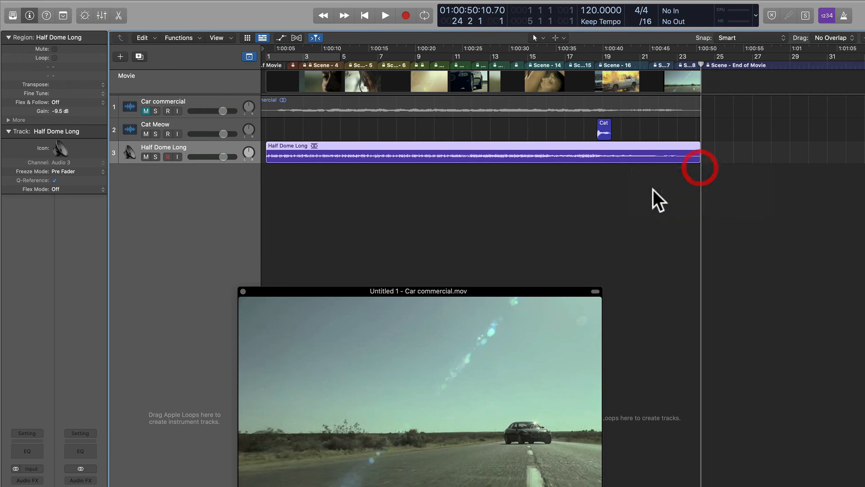
{"action": "left_click", "coordinate": [663, 187]}
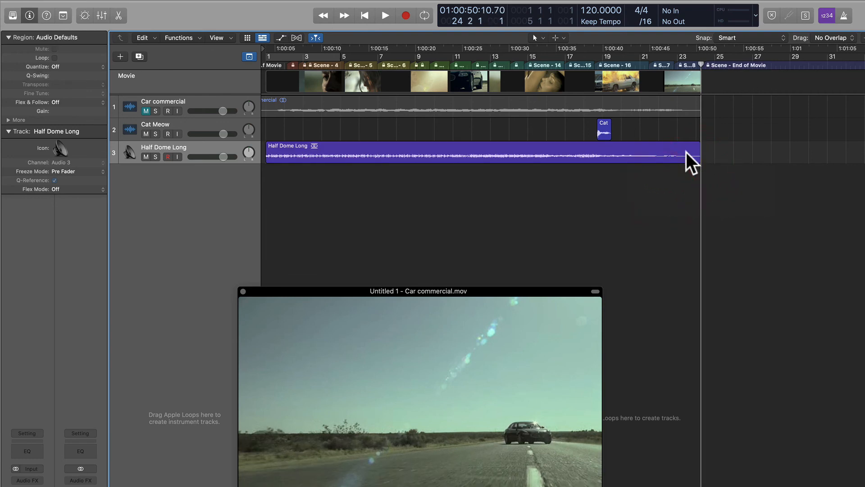
{"action": "left_click", "coordinate": [521, 181]}
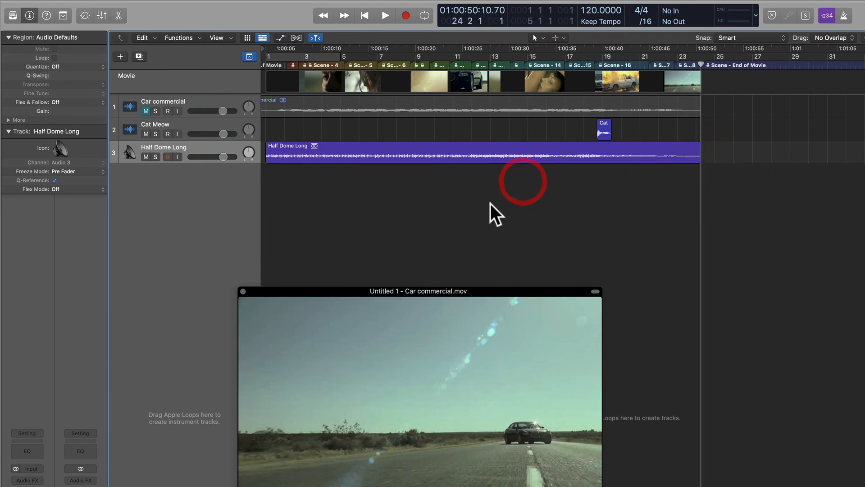
- Close the floating movie window and start exporting the audio to the movie, with AAC as the audio format
{"action": "left_click", "coordinate": [242, 288]}
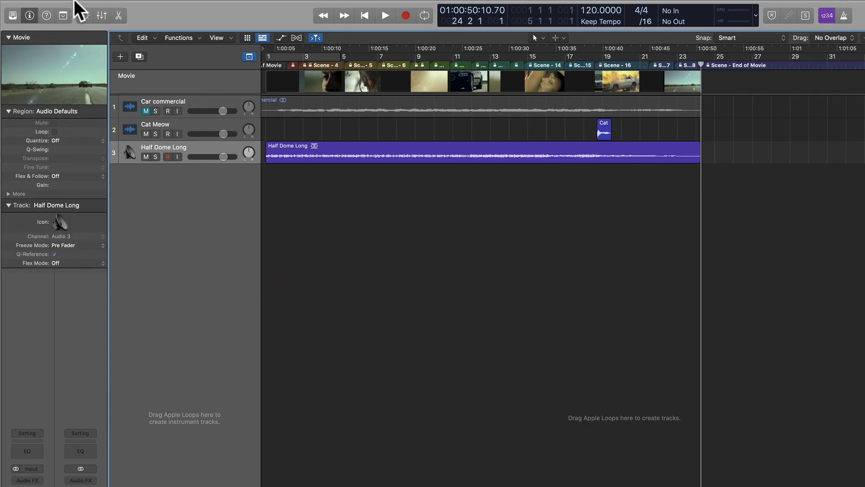
{"action": "left_click", "coordinate": [70, 6]}
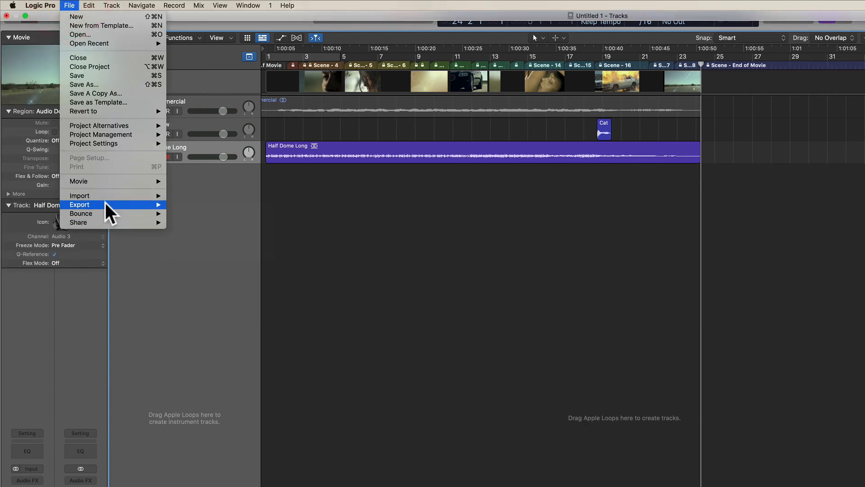
{"action": "mouse_move", "coordinate": [108, 183]}
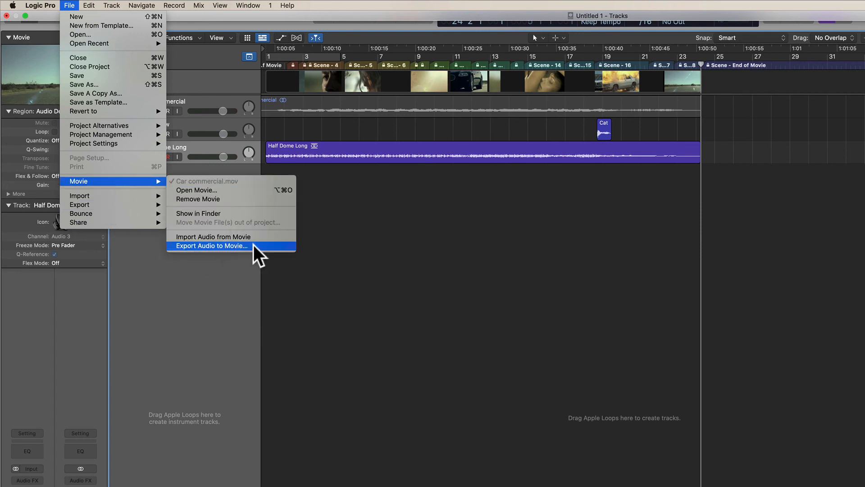
{"action": "left_click", "coordinate": [265, 253]}
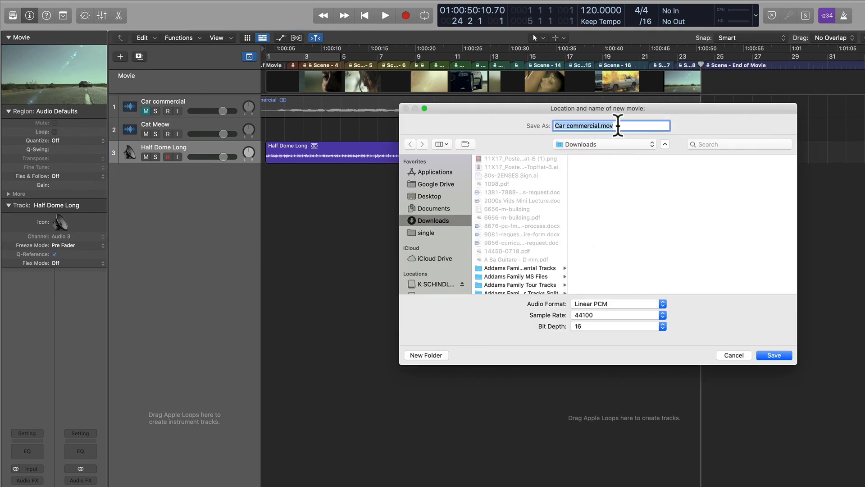
{"action": "left_click", "coordinate": [604, 304]}
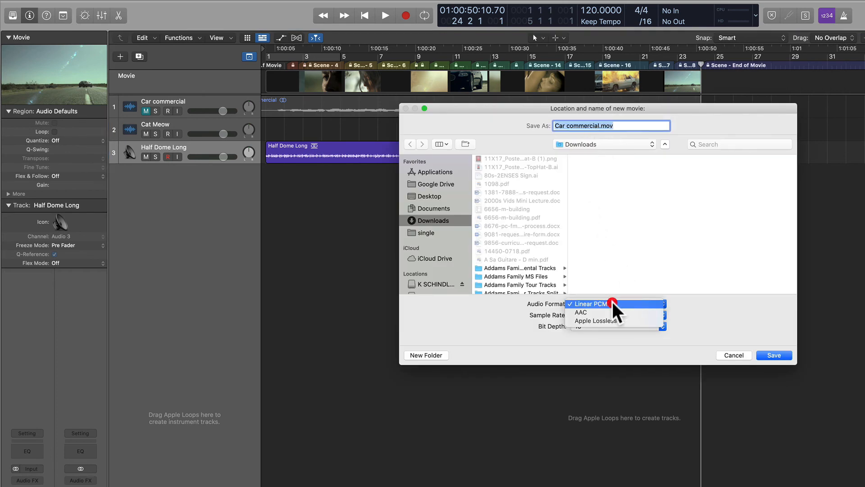
{"action": "left_click", "coordinate": [600, 311]}
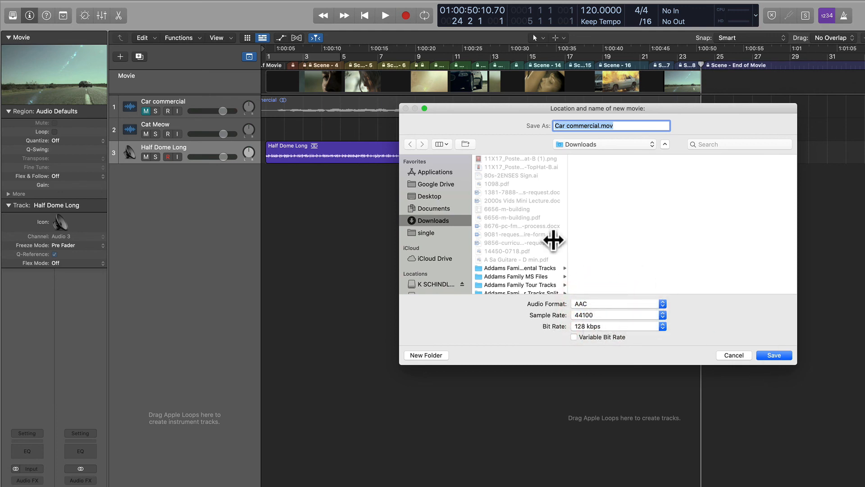
- Save the new movie on the Desktop with the surname in front of "Car commercial.mov", and confirm the tracks to export
{"action": "key", "text": "super+shift+d"}
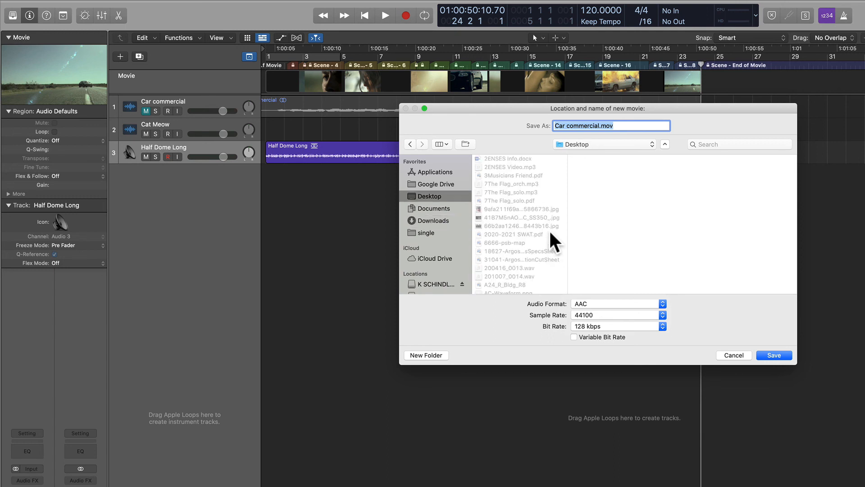
{"action": "left_click", "coordinate": [554, 124]}
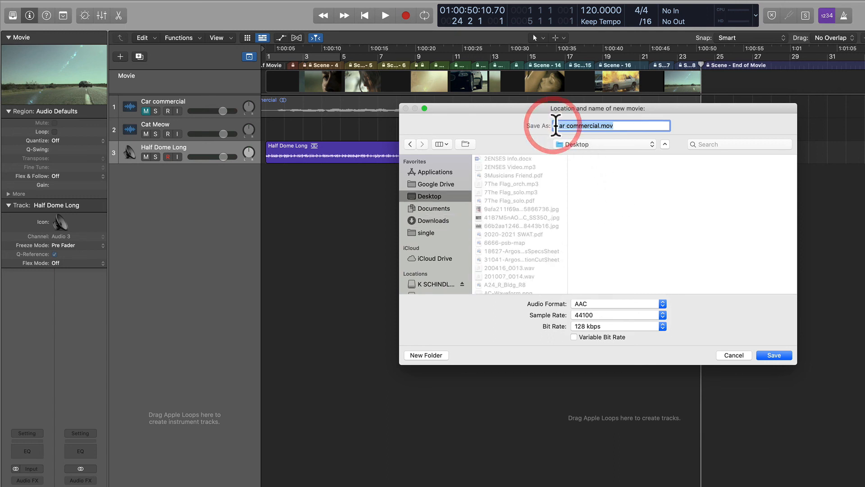
{"action": "type", "text": "Schindler"}
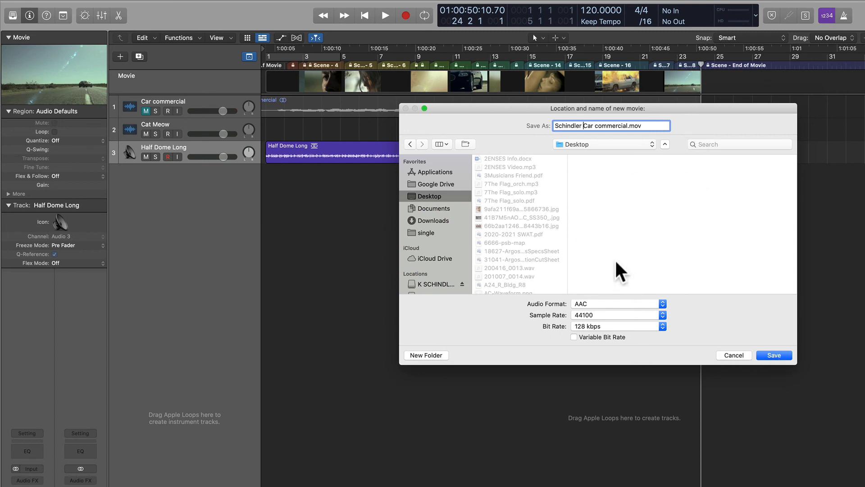
{"action": "left_click", "coordinate": [772, 354]}
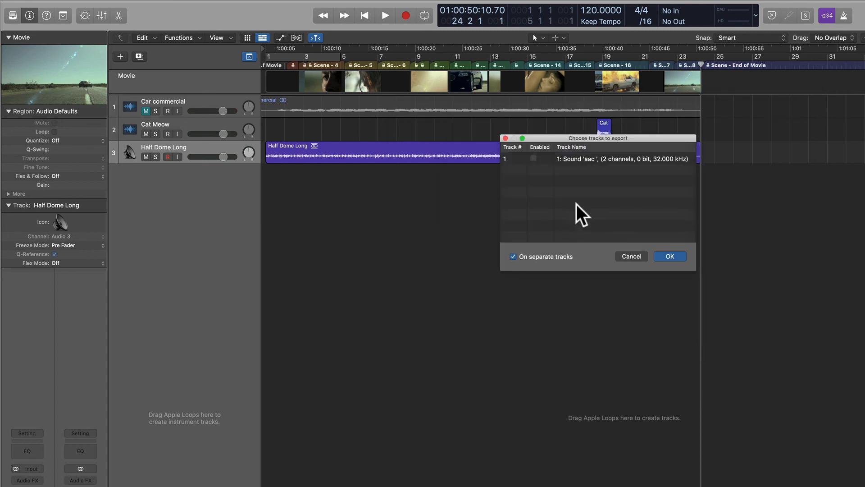
{"action": "left_click", "coordinate": [533, 157]}
{"action": "left_click", "coordinate": [677, 257]}
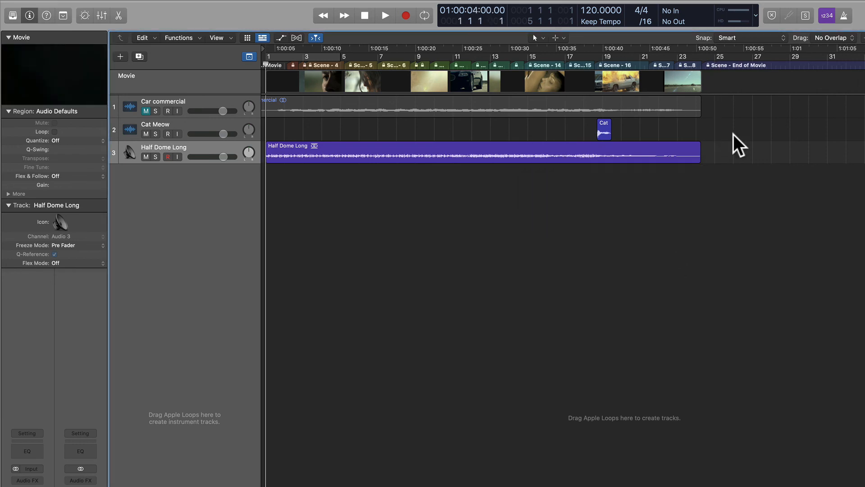
- Switch to the desktop to look for the exported movie
{"action": "key", "text": "super+Tab"}
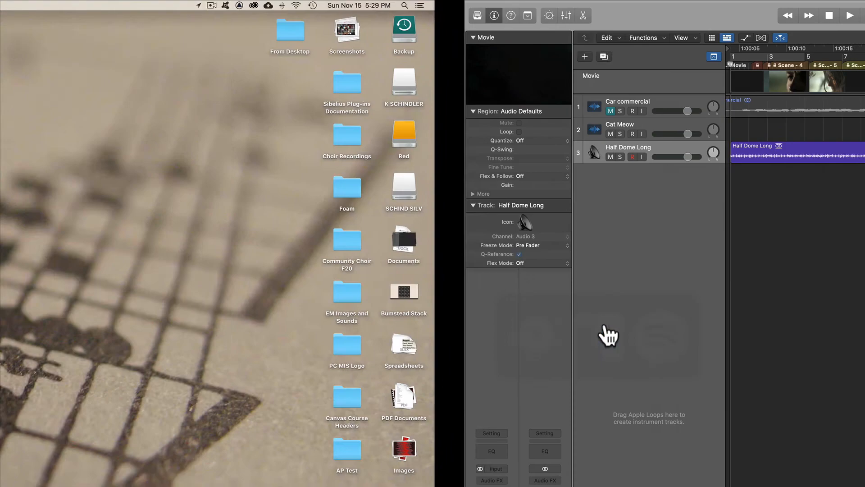
{"action": "key", "text": "super+Tab"}
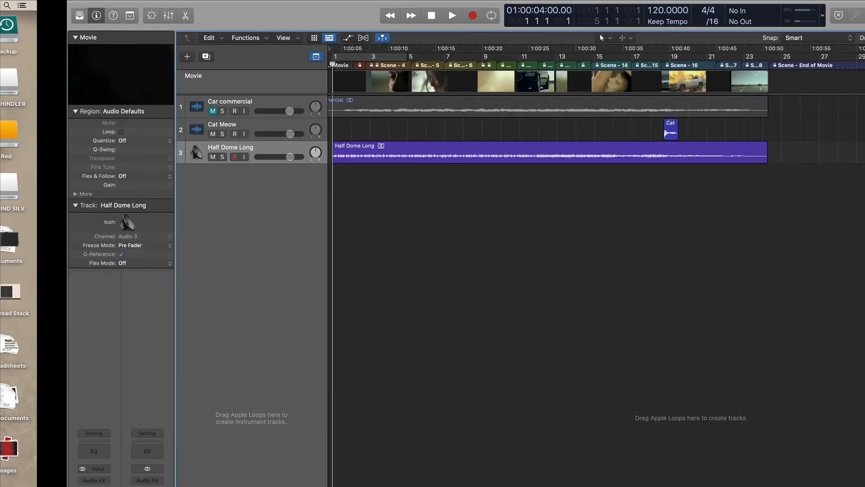